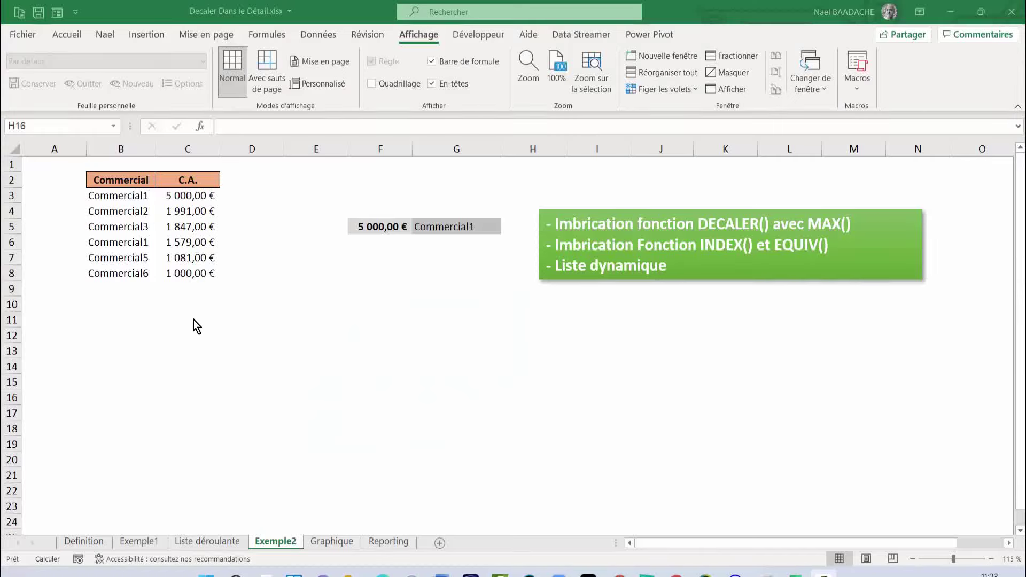
Add a Commercial7 row with revenue 10000 in B9:C9 below the sales table.
drag(117, 201, 184, 275)
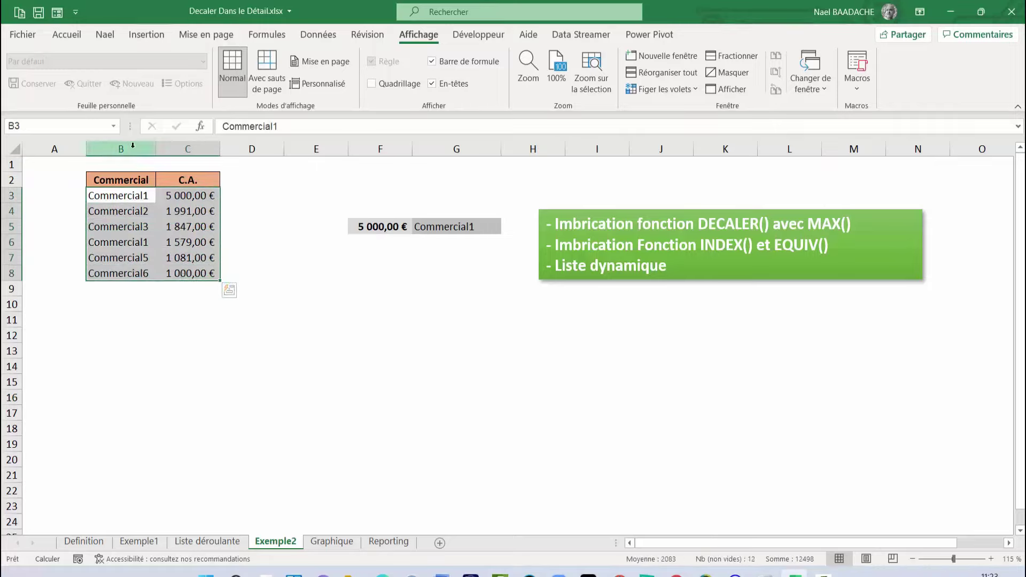
click(117, 291)
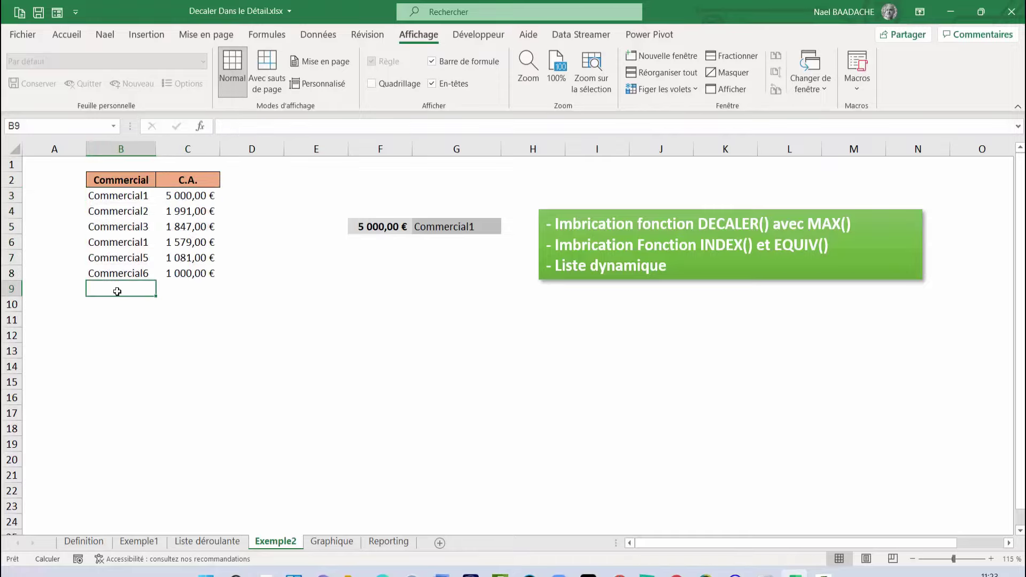
text(Commerc)
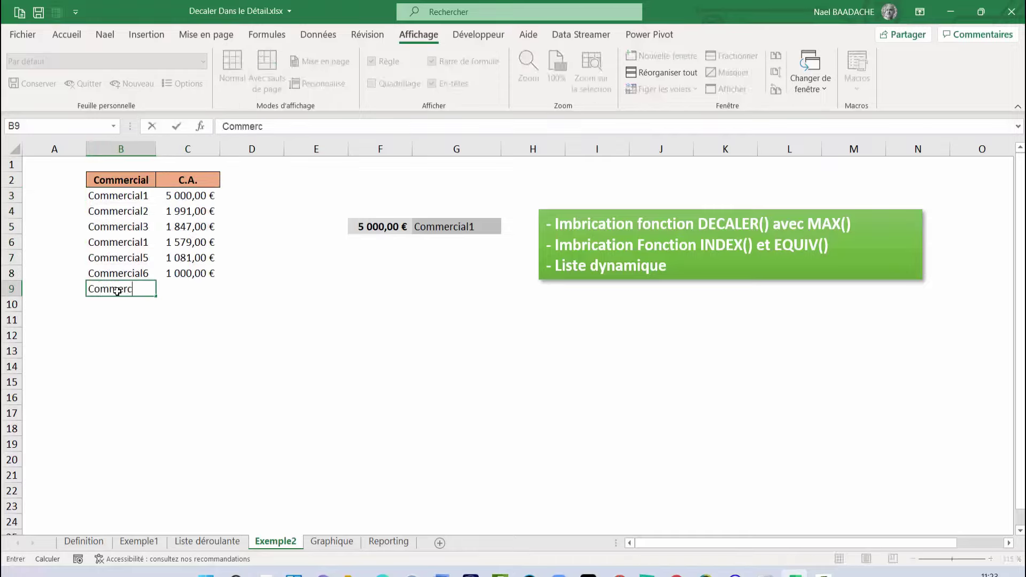
text(ial7)
key(Tab)
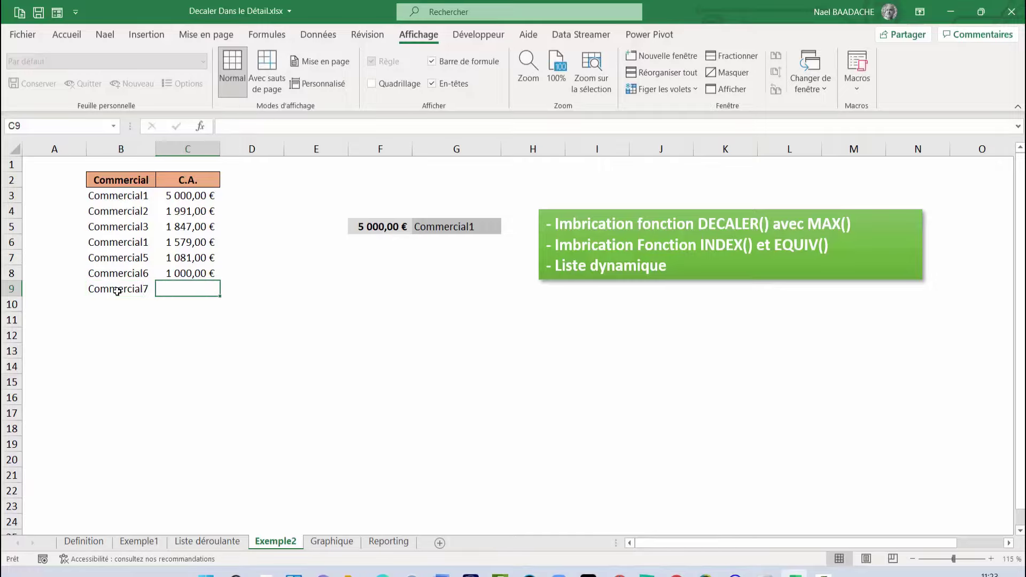
text(10000)
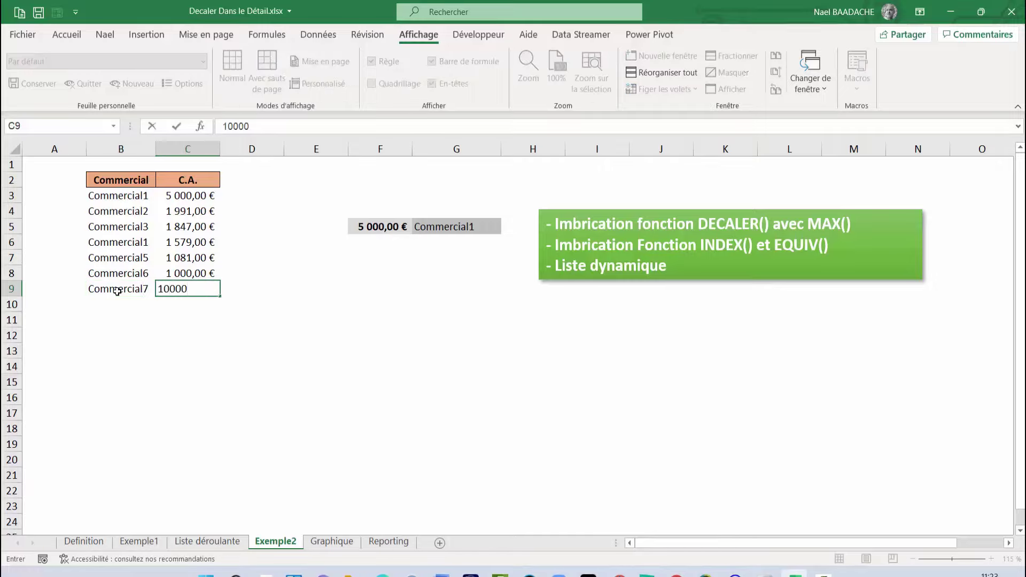
key(Return)
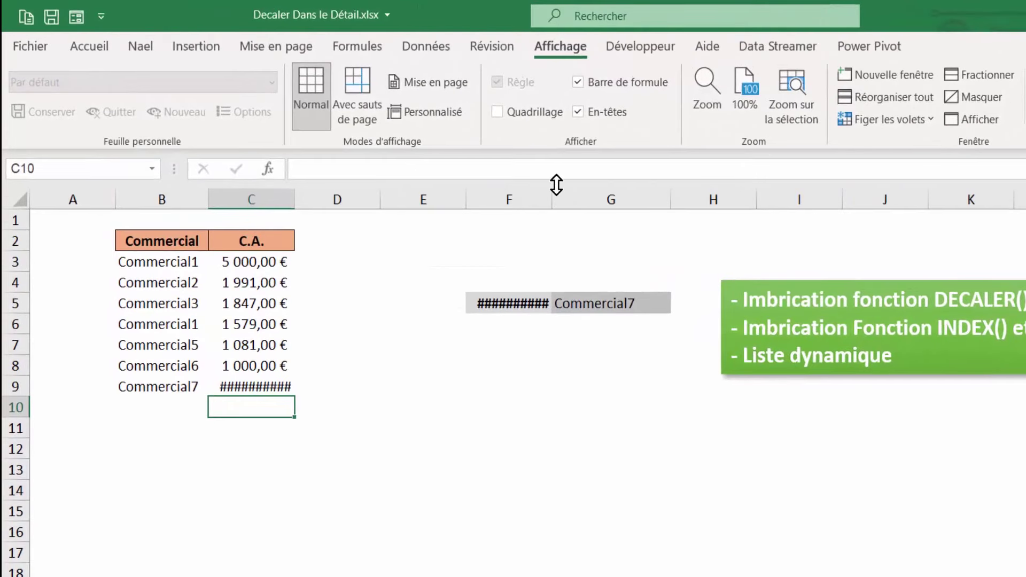
Autofit column F and widen column C so C9 and F5 show 10 000,00 €.
double_click(553, 199)
click(507, 303)
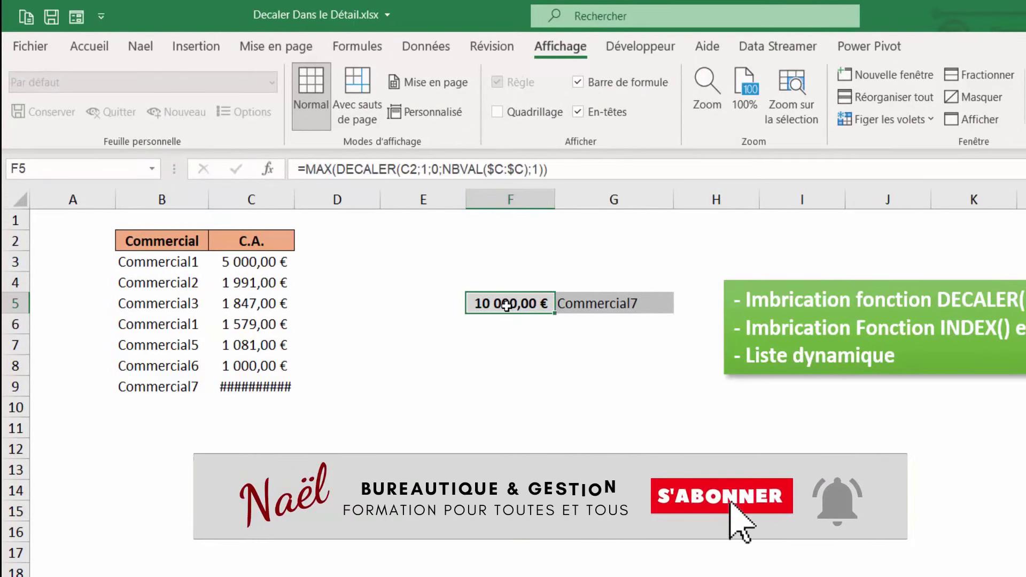
drag(295, 200, 318, 201)
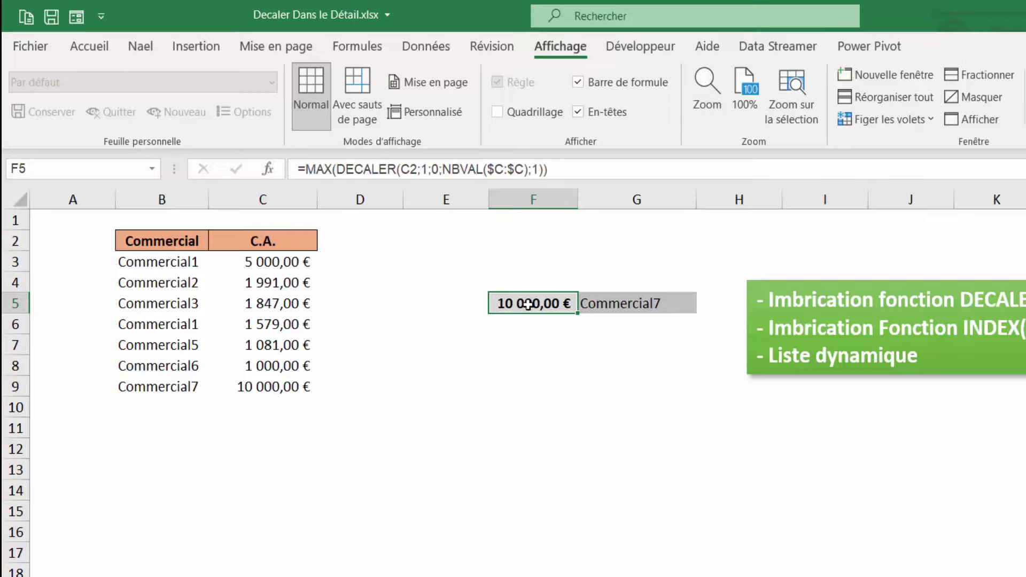
click(619, 305)
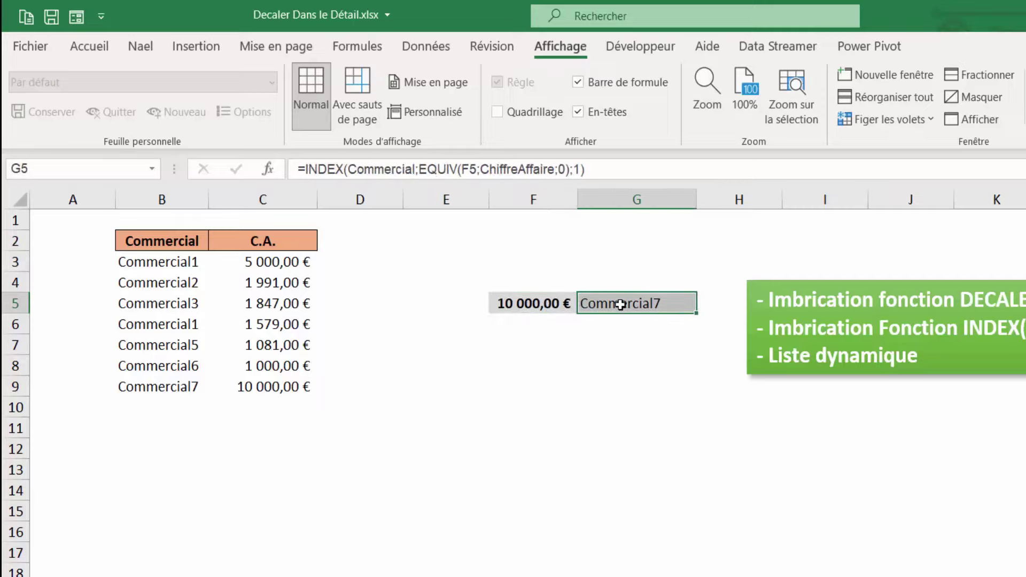
click(278, 390)
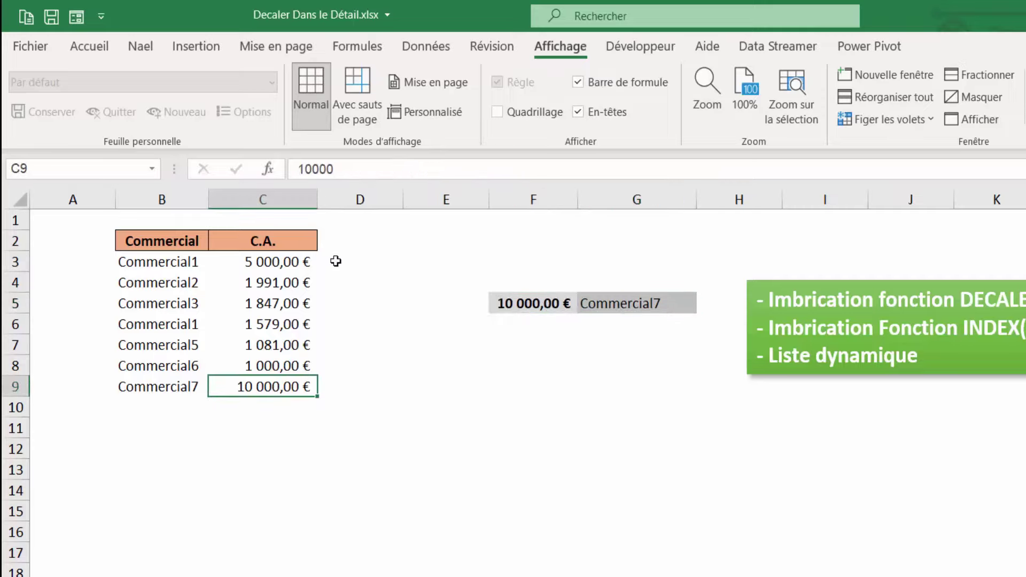
click(625, 307)
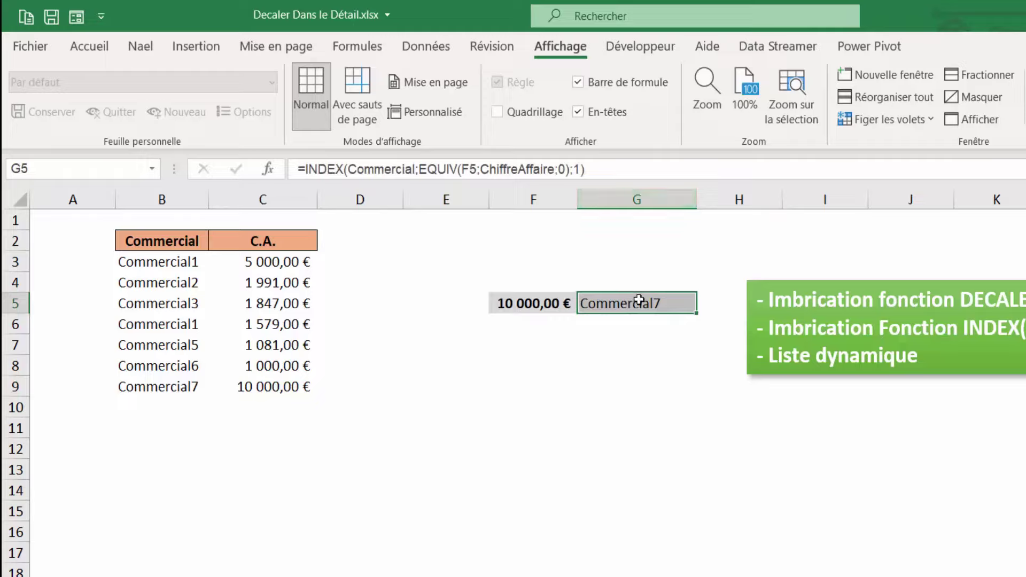
click(554, 399)
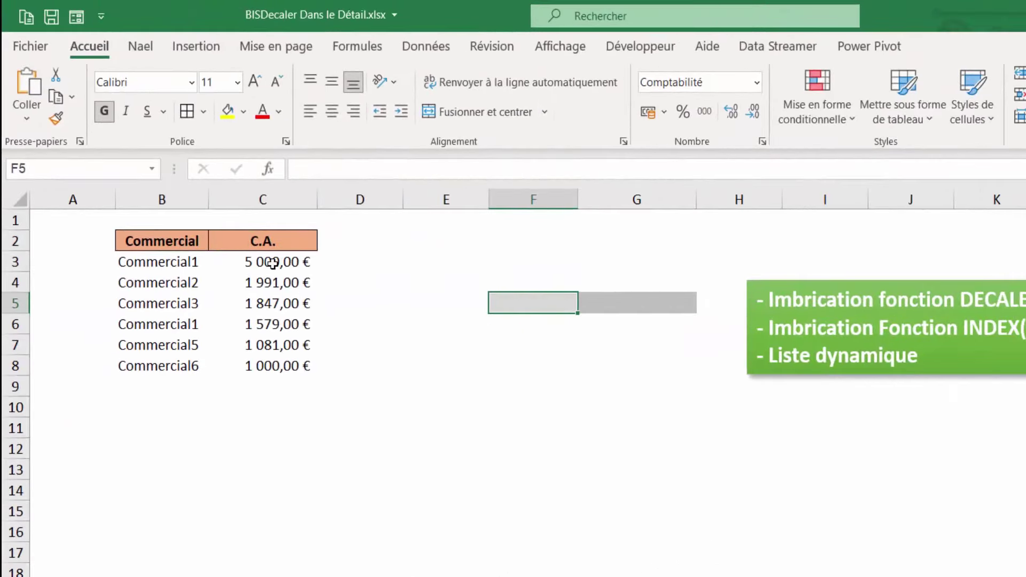
Enter =MAX(C3:C8) in F5 to get the top revenue of 5 000,00 €.
drag(273, 263, 276, 364)
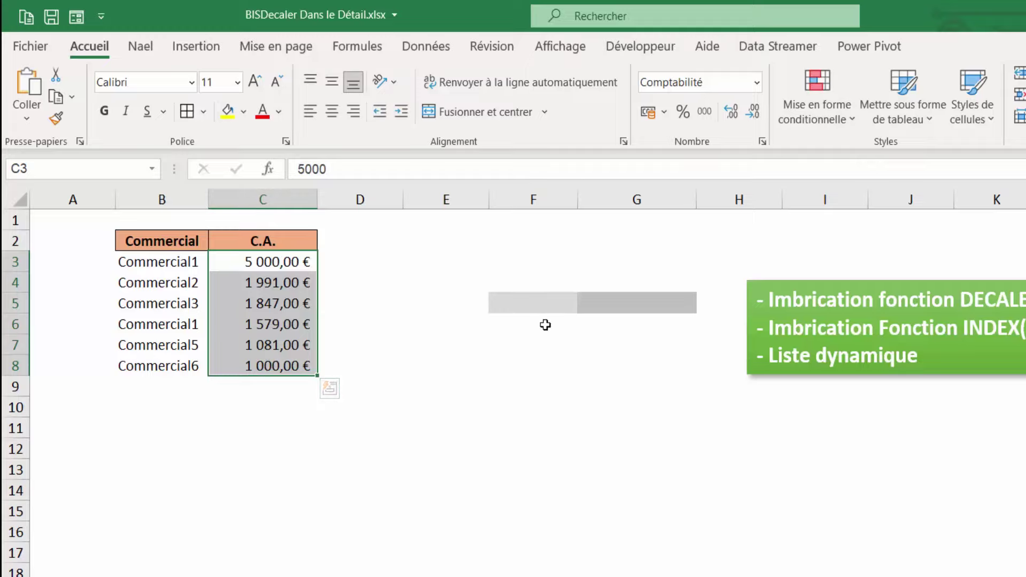
click(540, 302)
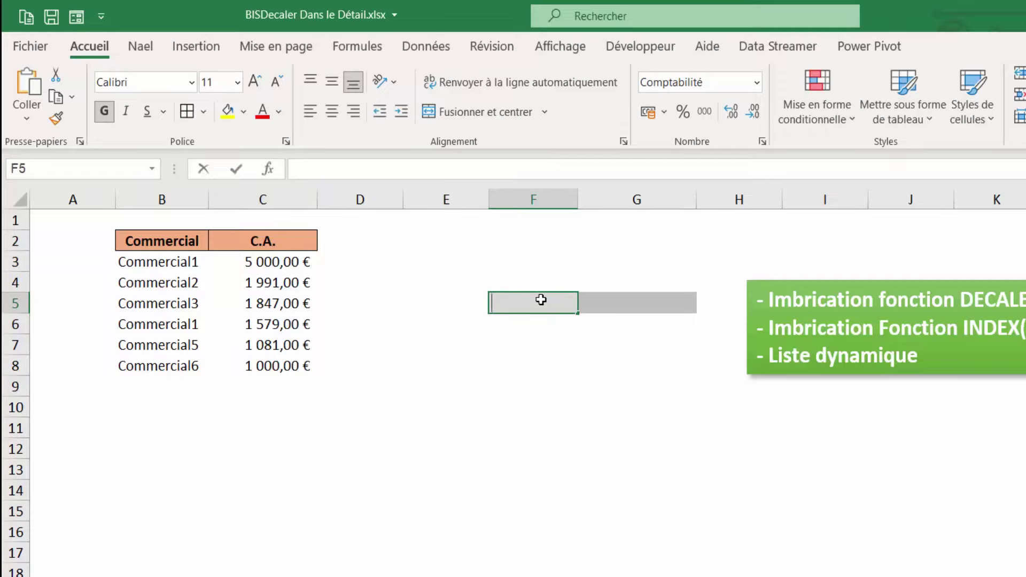
text(=max()
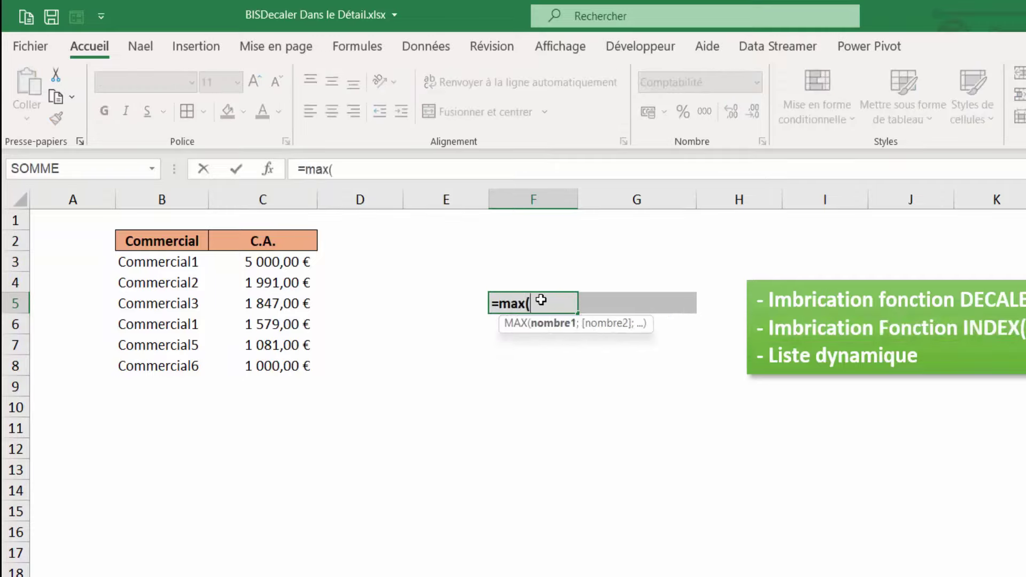
drag(277, 265, 266, 367)
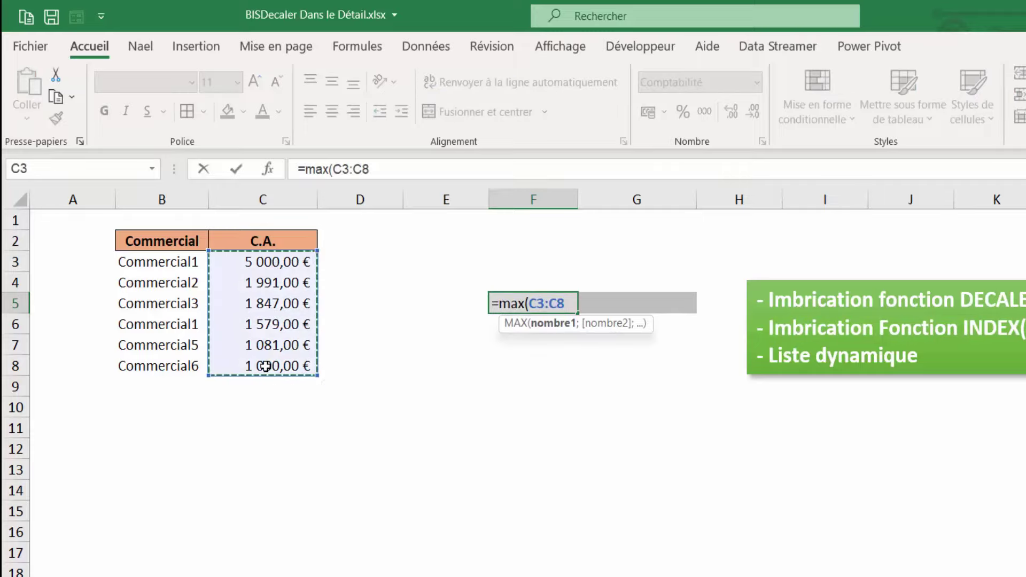
text())
key(Return)
key(Up)
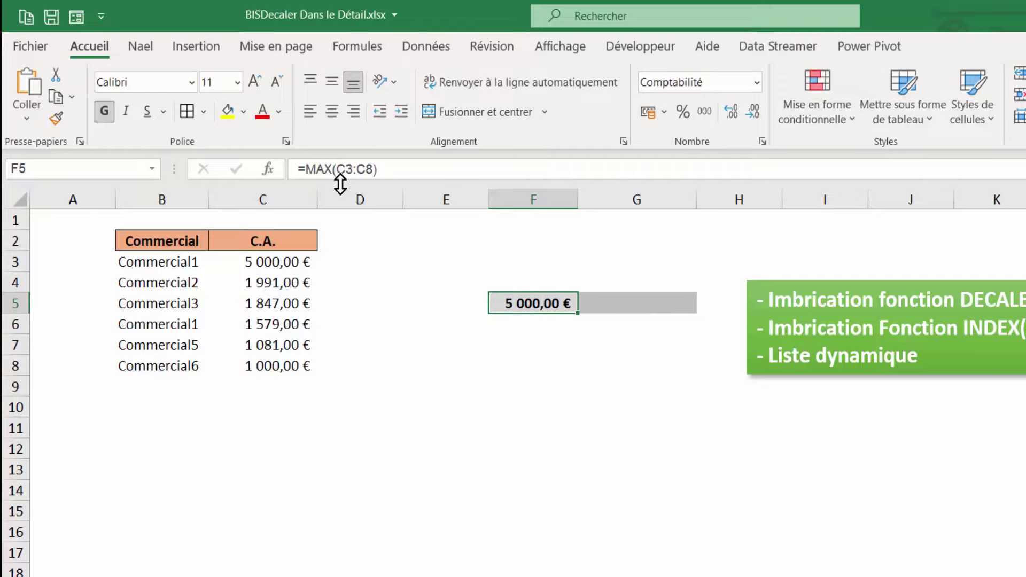
click(277, 262)
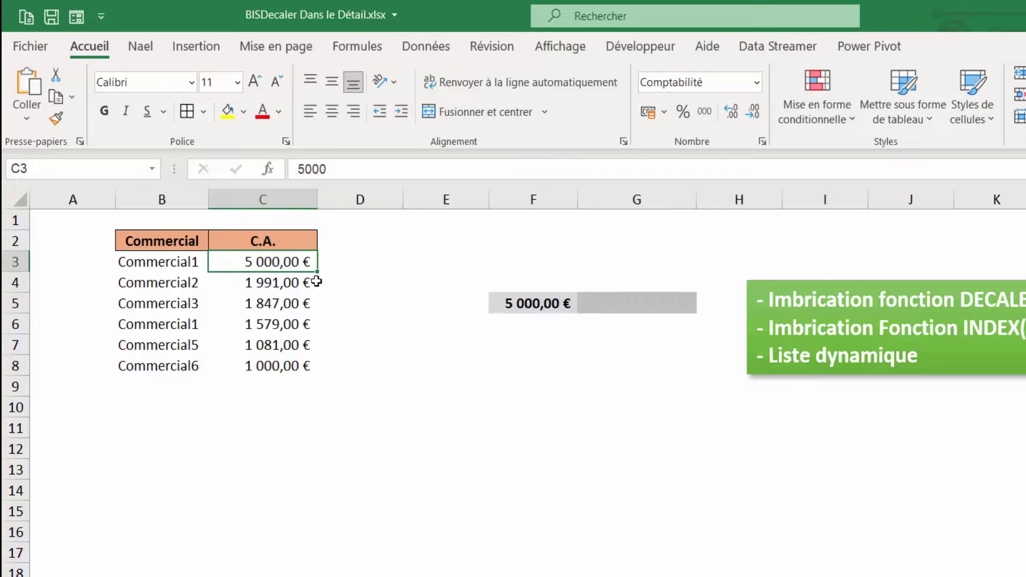
key(Down)
key(Down)
text(10 0)
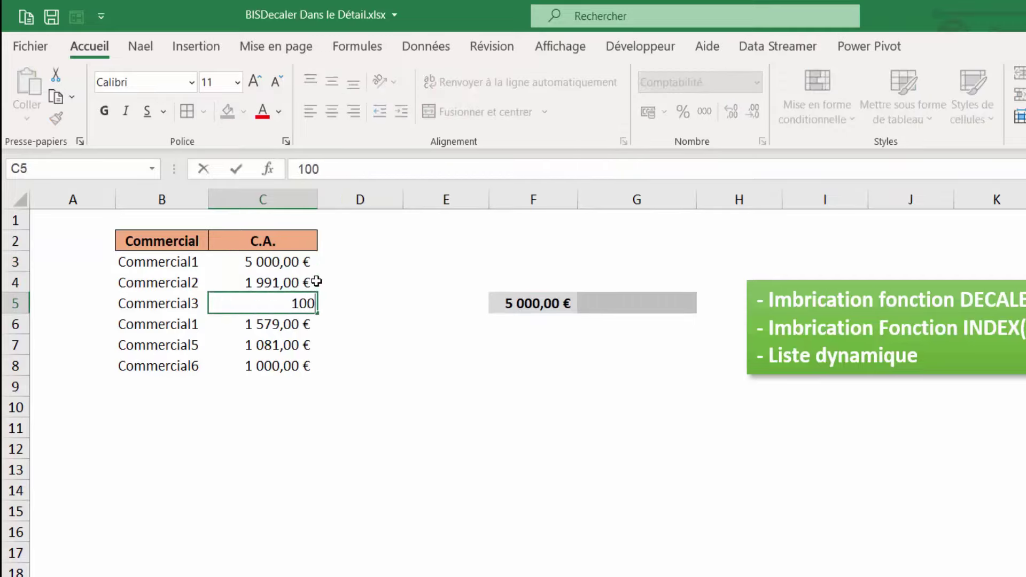
text(00)
key(Return)
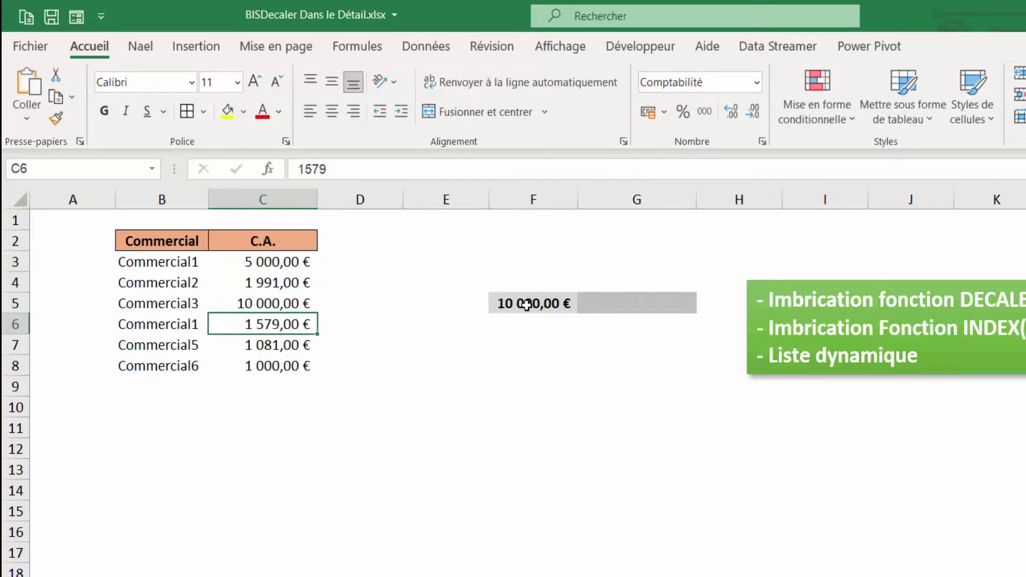
click(537, 304)
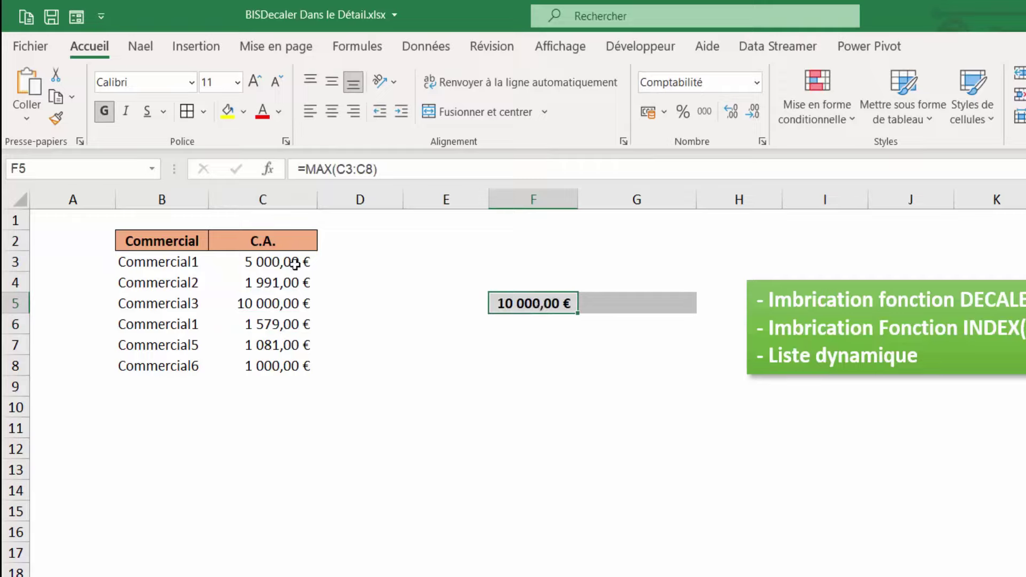
drag(294, 264, 291, 363)
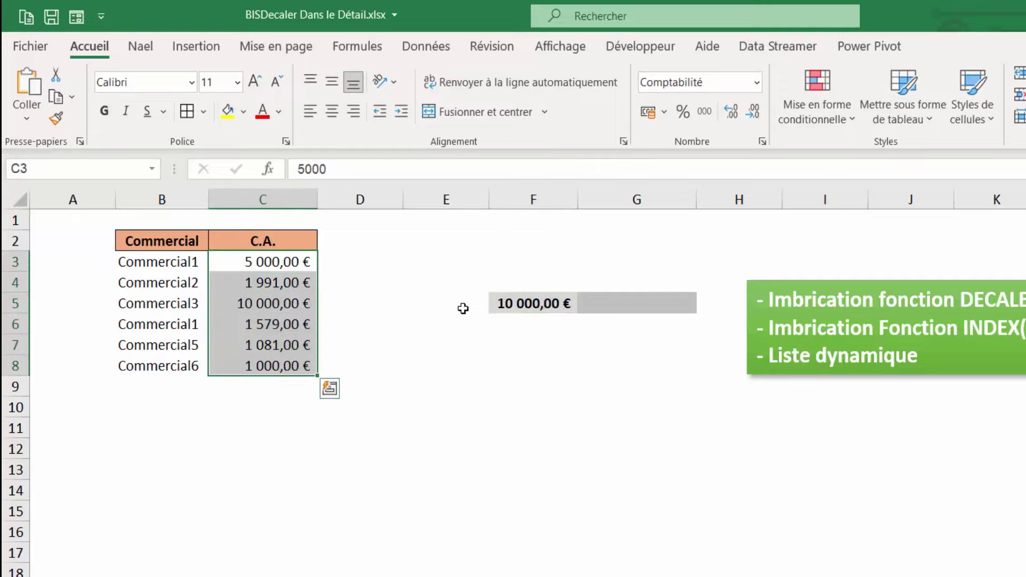
click(505, 300)
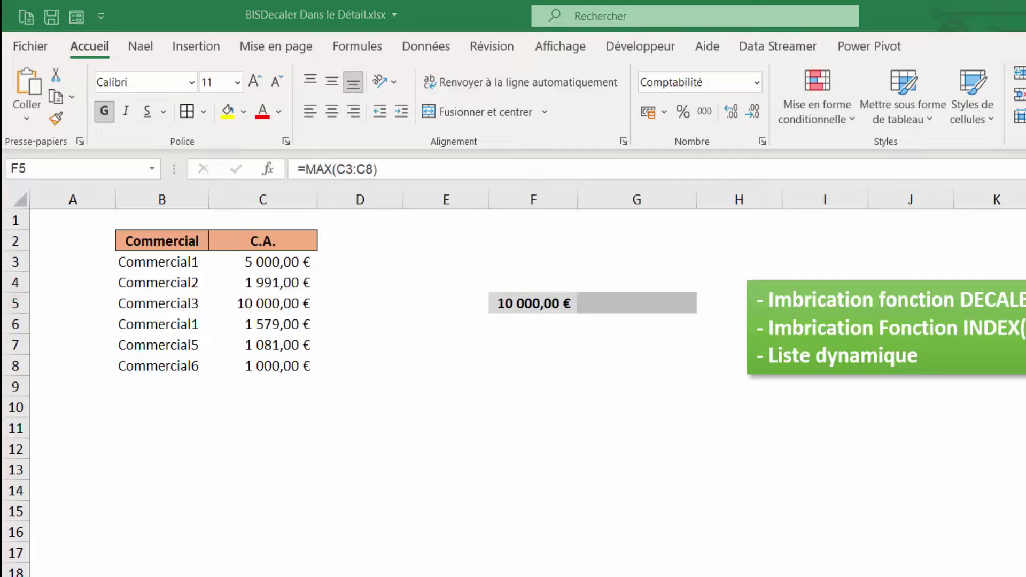
key(F2)
key(Home)
text(=)
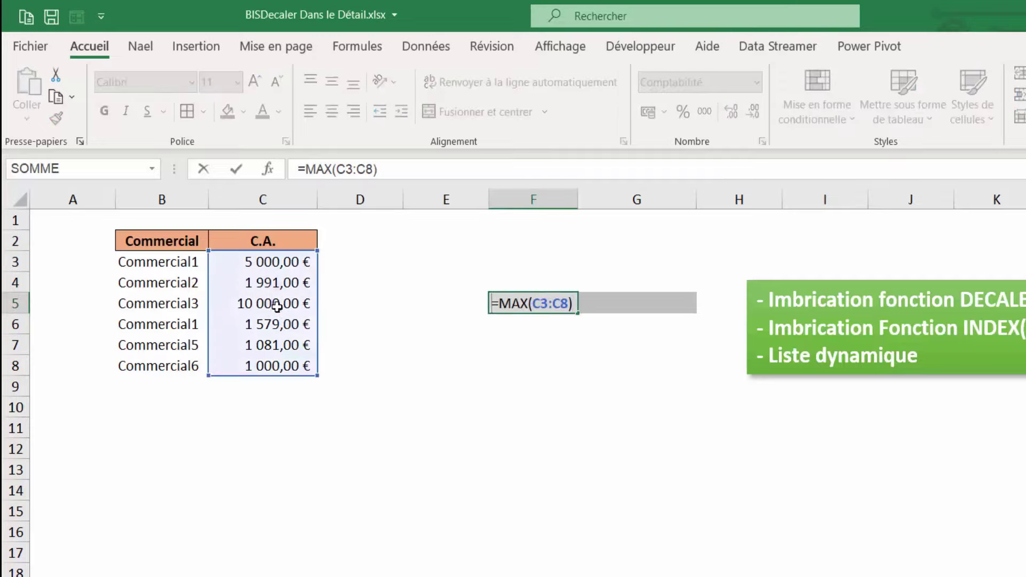
click(274, 303)
key(Escape)
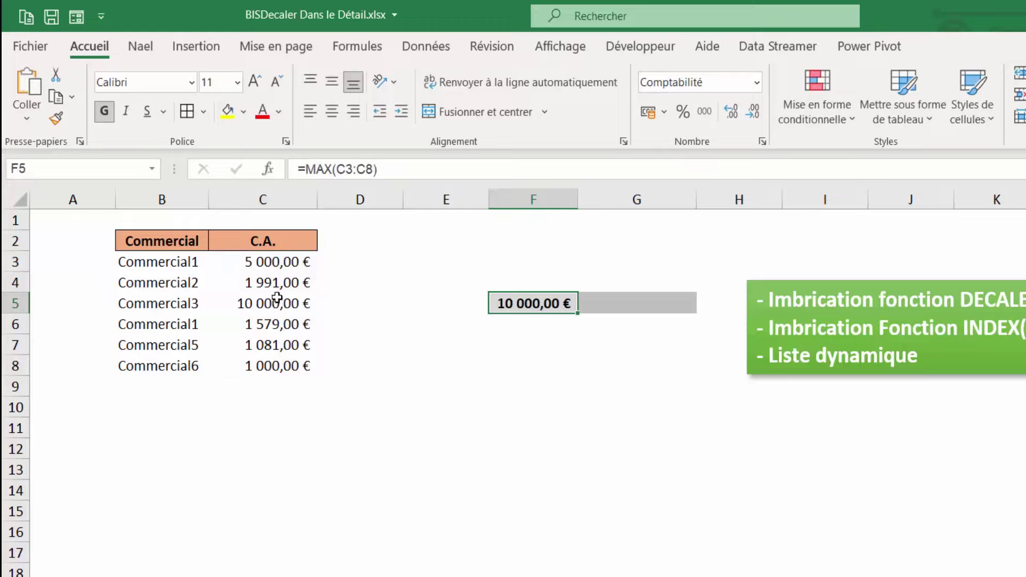
click(288, 305)
text(1847)
key(ctrl+Return)
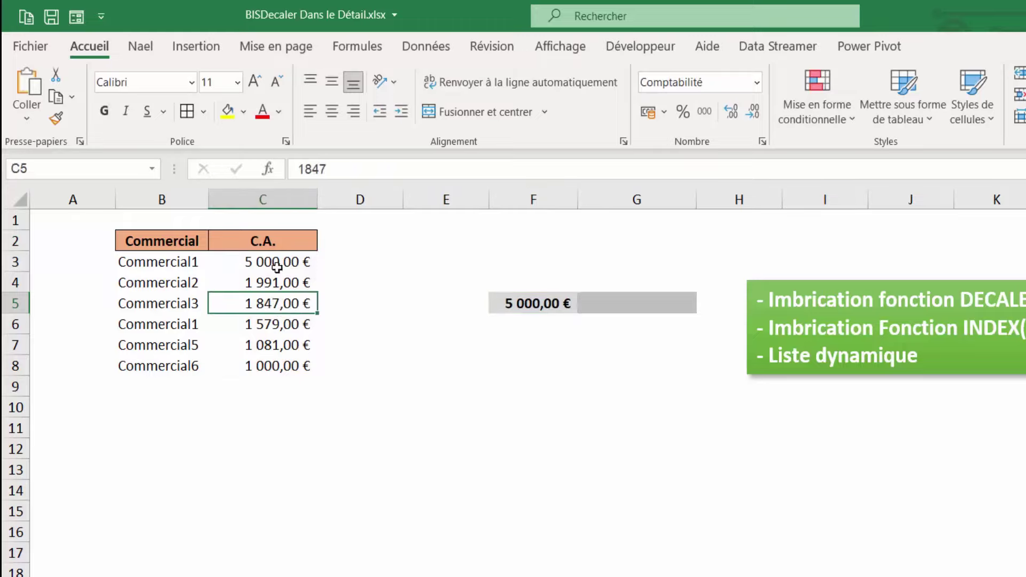
drag(274, 261, 270, 385)
click(271, 385)
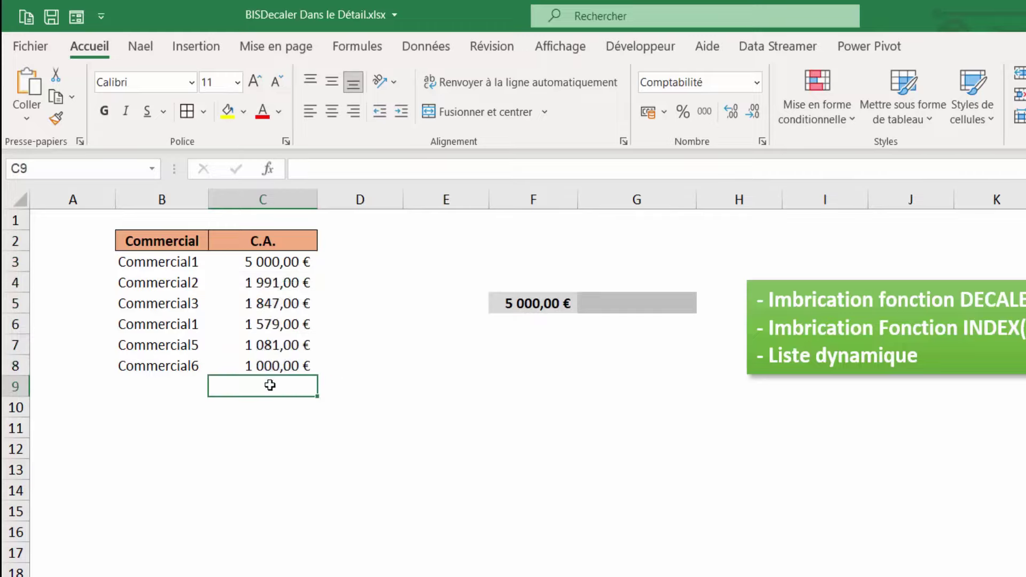
click(267, 410)
click(267, 430)
click(269, 487)
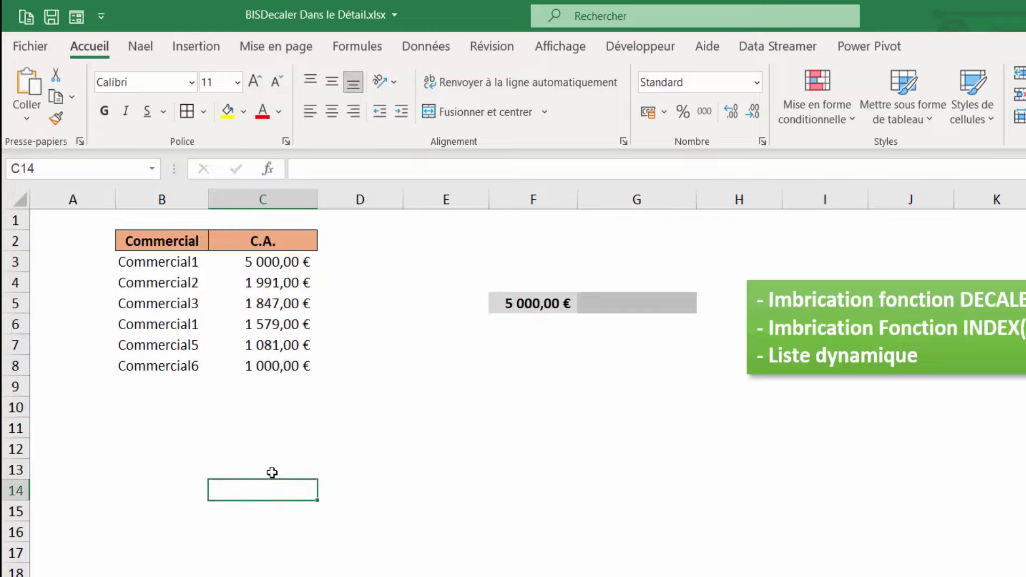
click(273, 457)
click(272, 384)
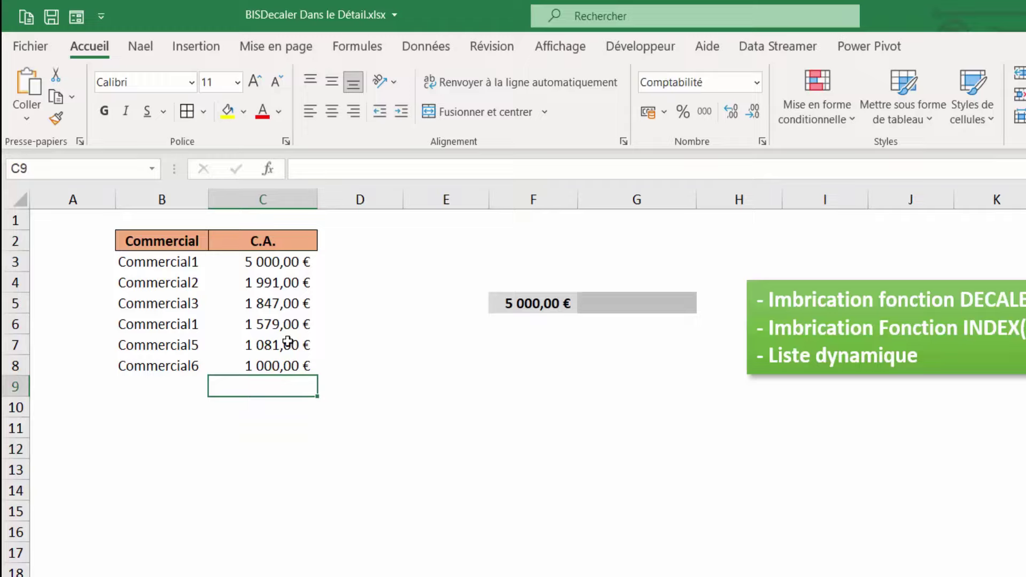
Paste a copy of Feuil1's DECALER explanation box at B19 on the Exemple2 sheet.
click(532, 301)
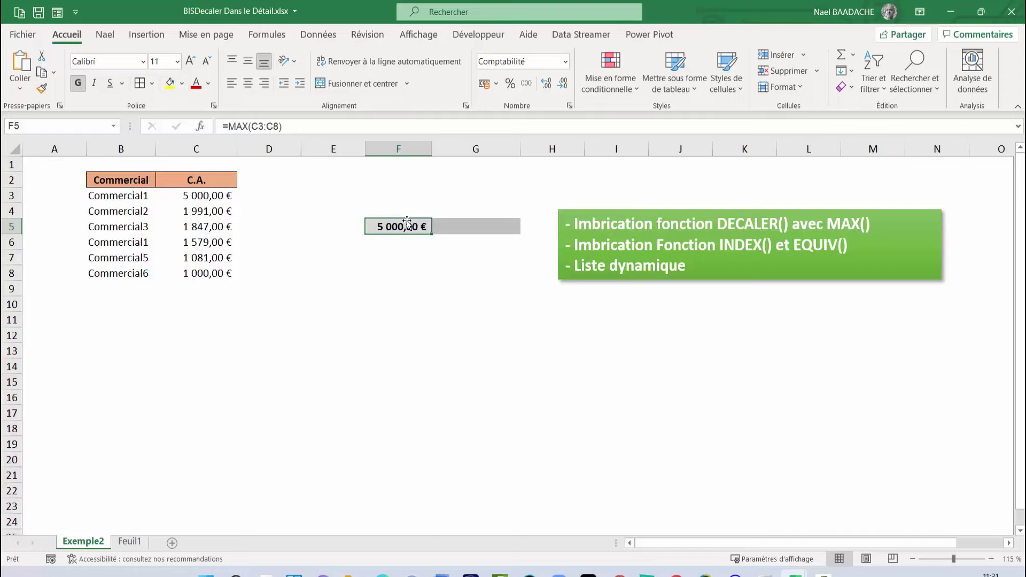
click(132, 545)
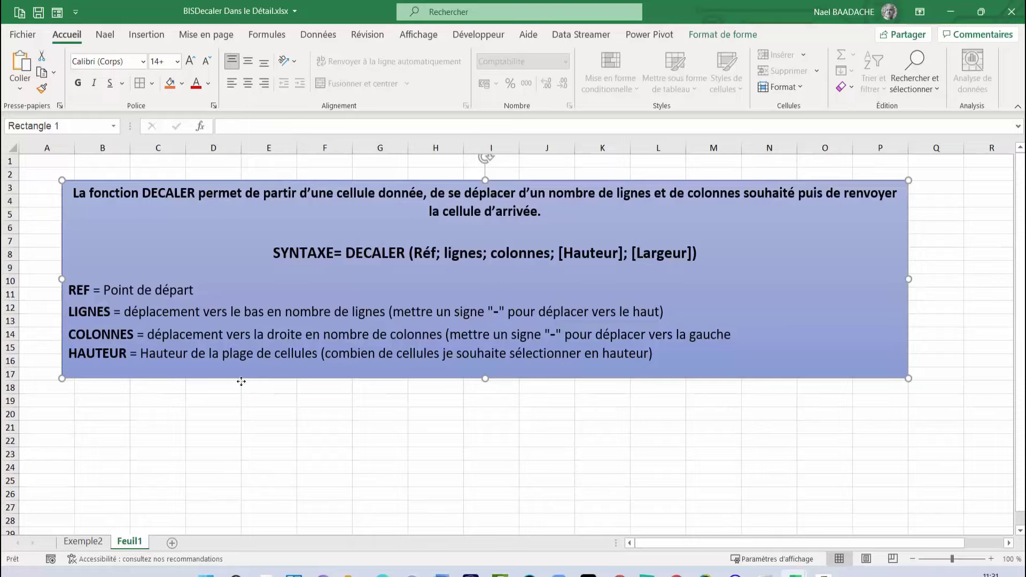
click(85, 543)
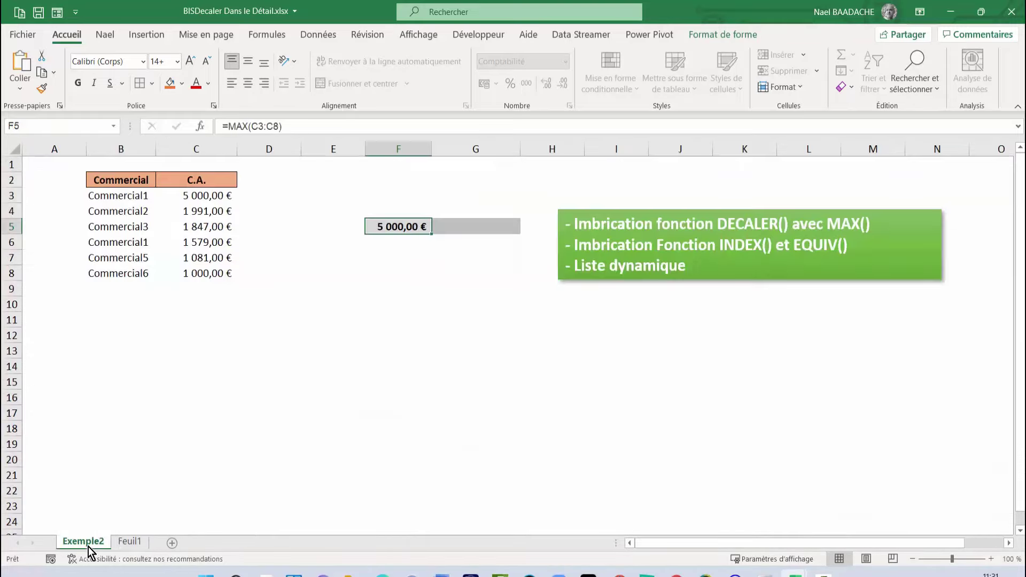
click(134, 437)
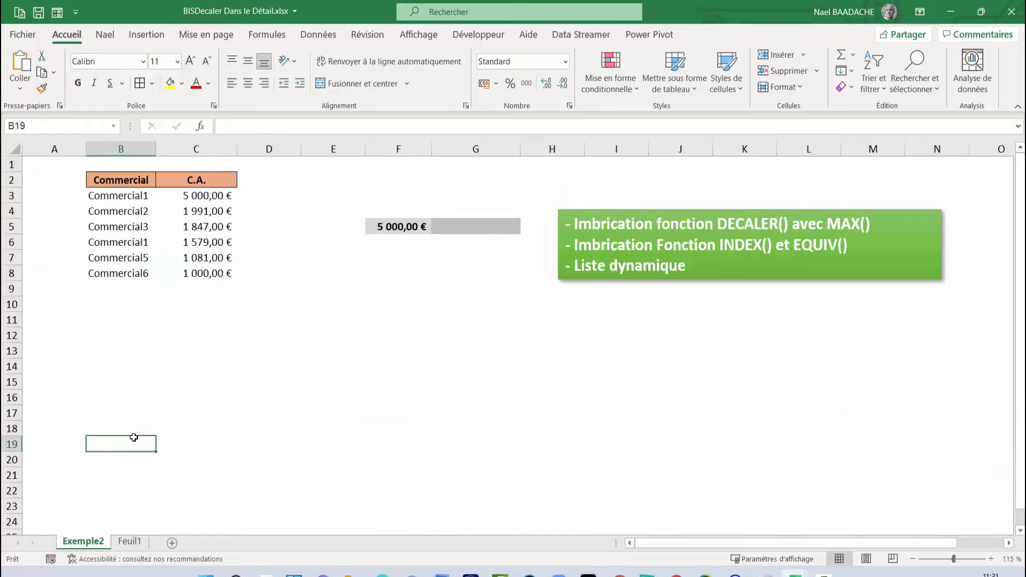
key(ctrl+v)
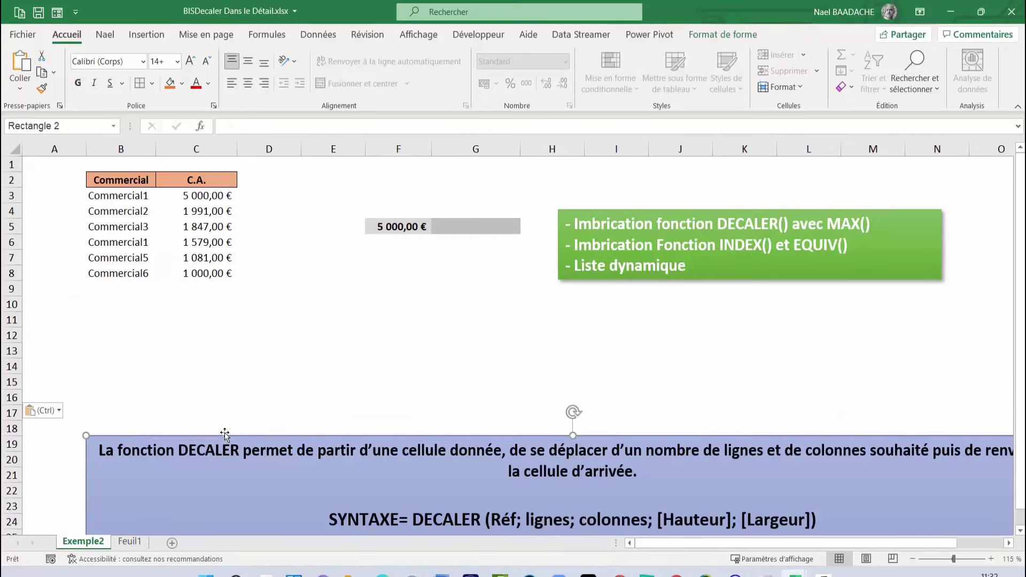
Move the pasted DECALER box up beneath the sales table and review its syntax text.
drag(225, 433, 200, 333)
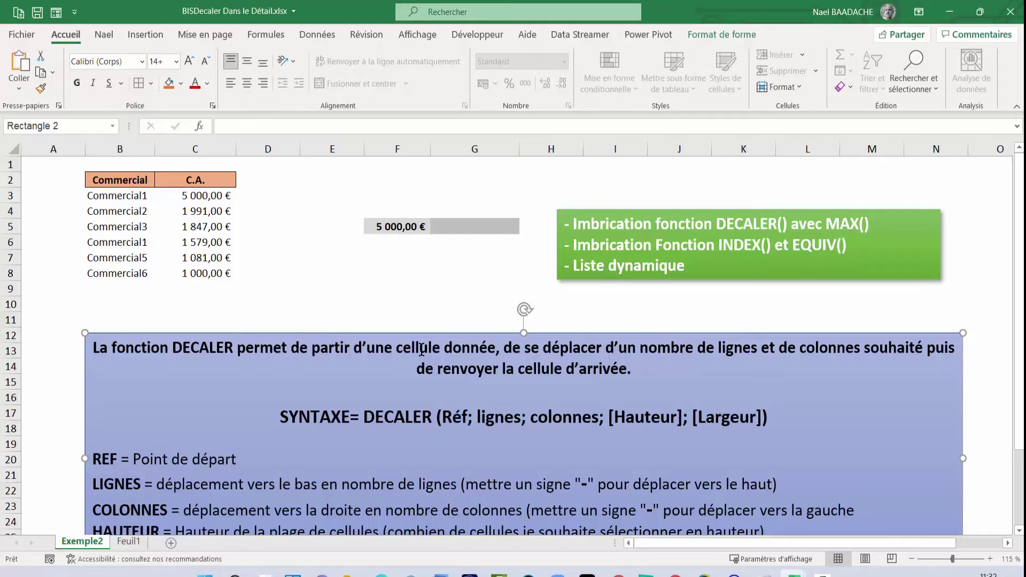
scroll(432, 369, down, 1)
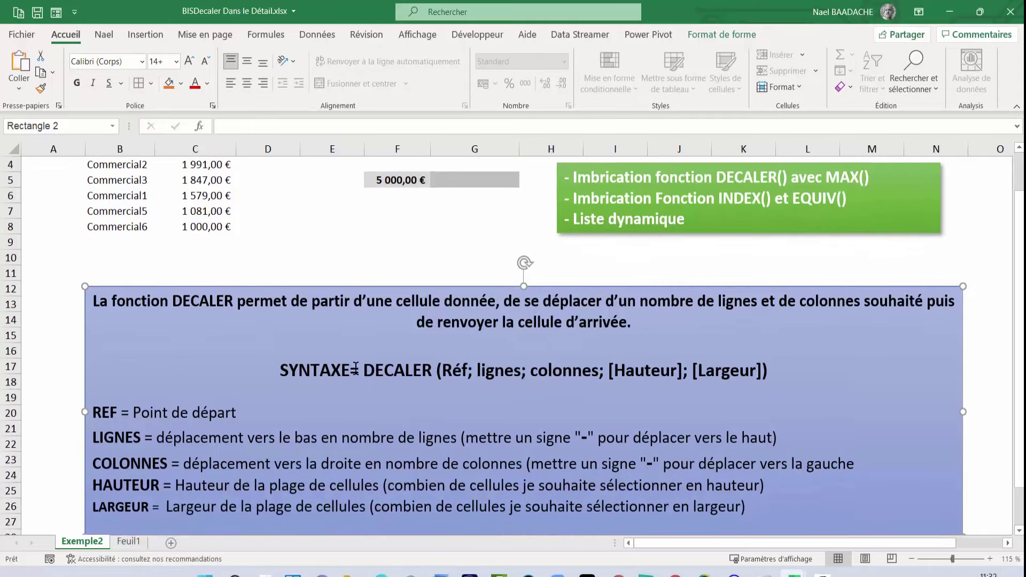
click(466, 369)
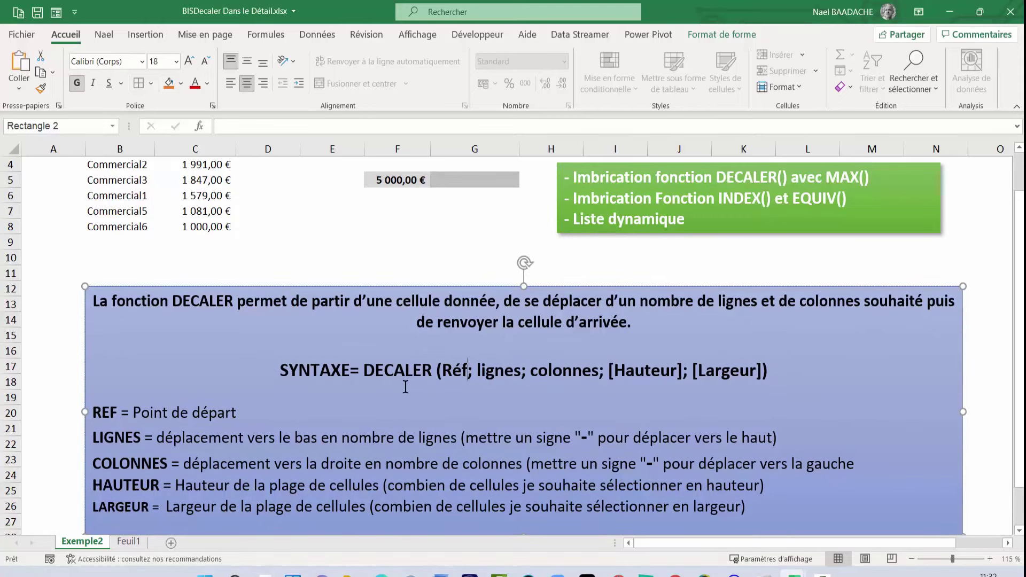
scroll(241, 355, up, 1)
scroll(241, 355, up, 1)
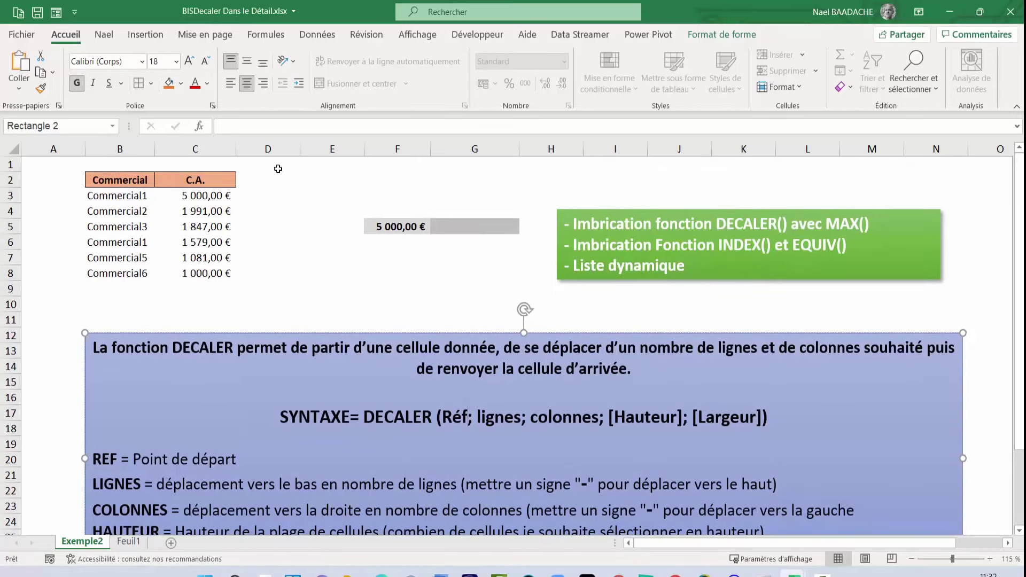
scroll(214, 374, down, 1)
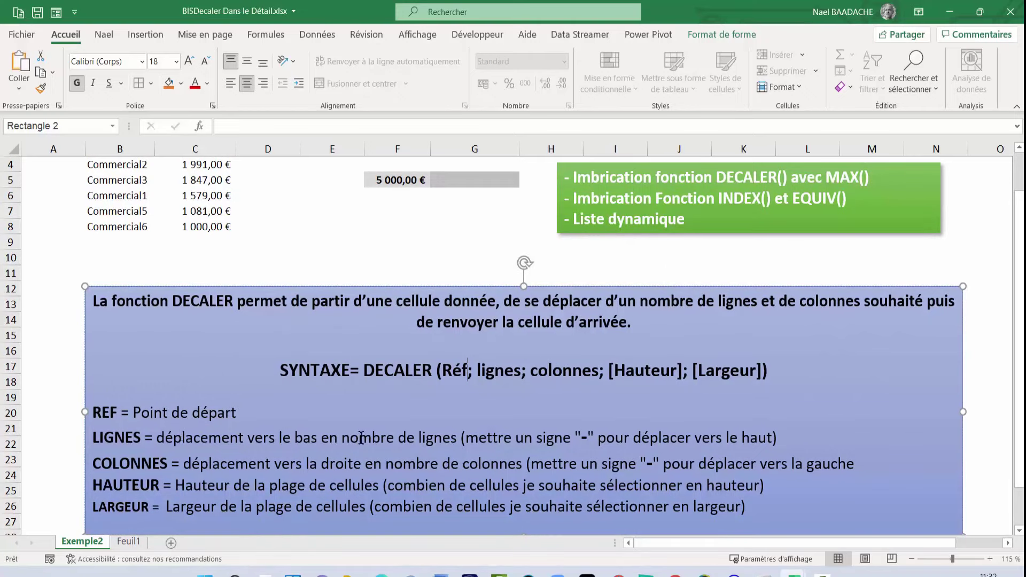
scroll(384, 406, up, 1)
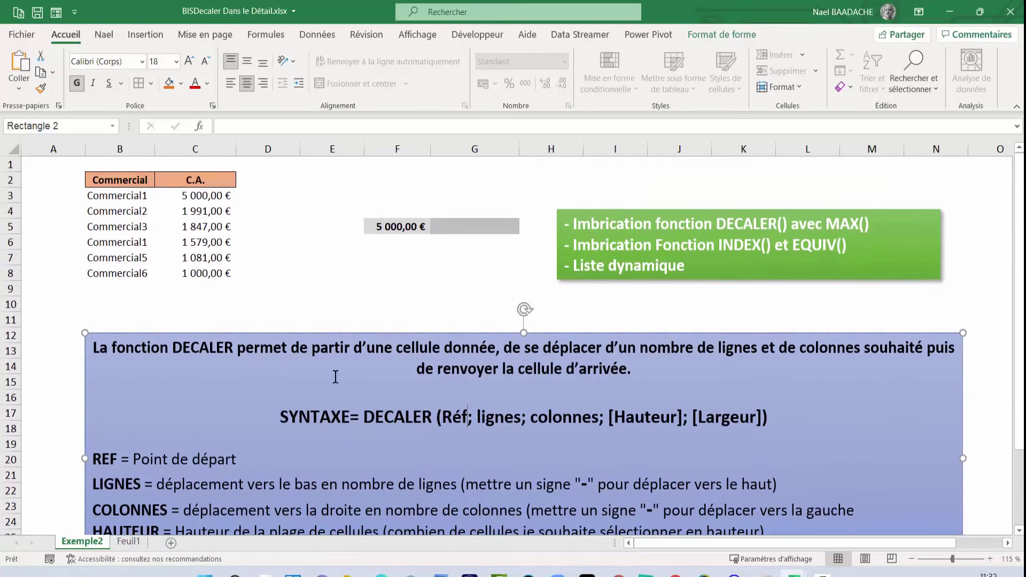
click(211, 183)
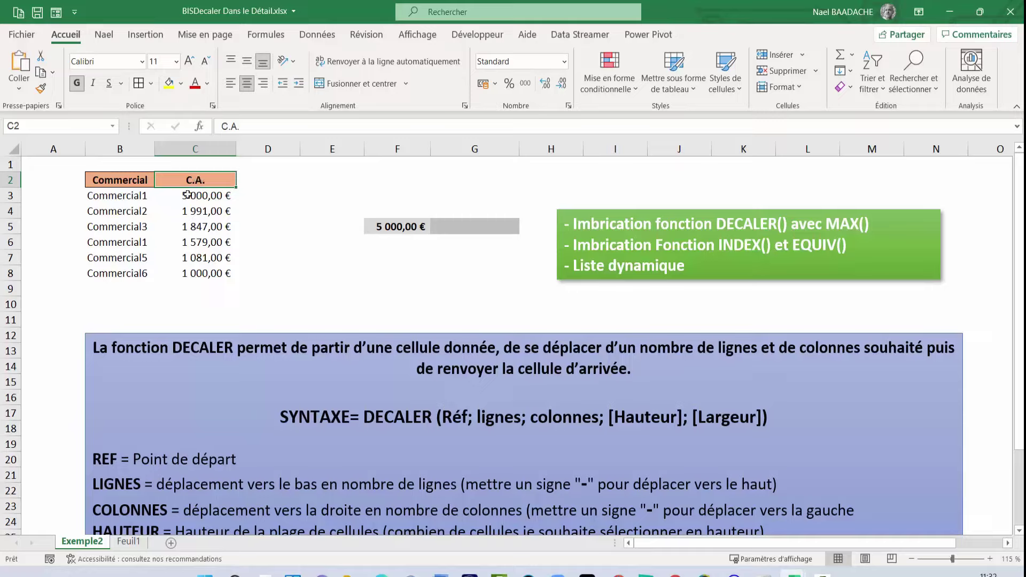
click(188, 194)
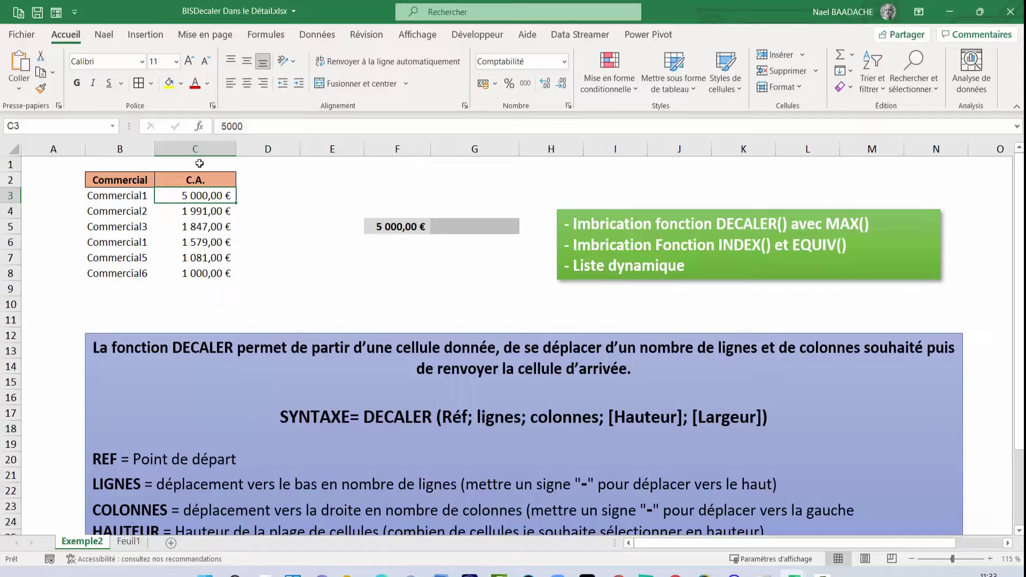
click(200, 163)
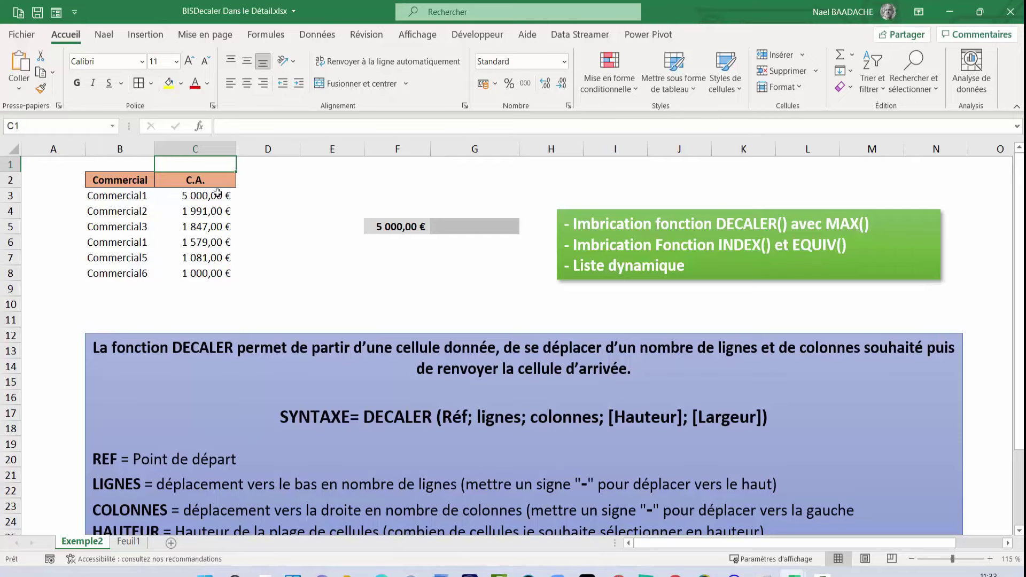
scroll(229, 273, down, 1)
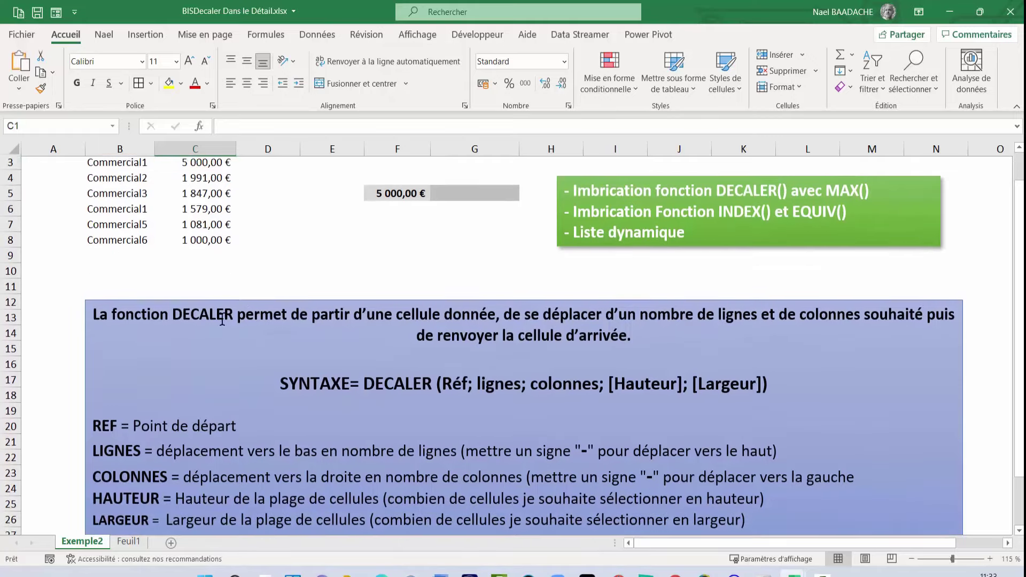
click(185, 463)
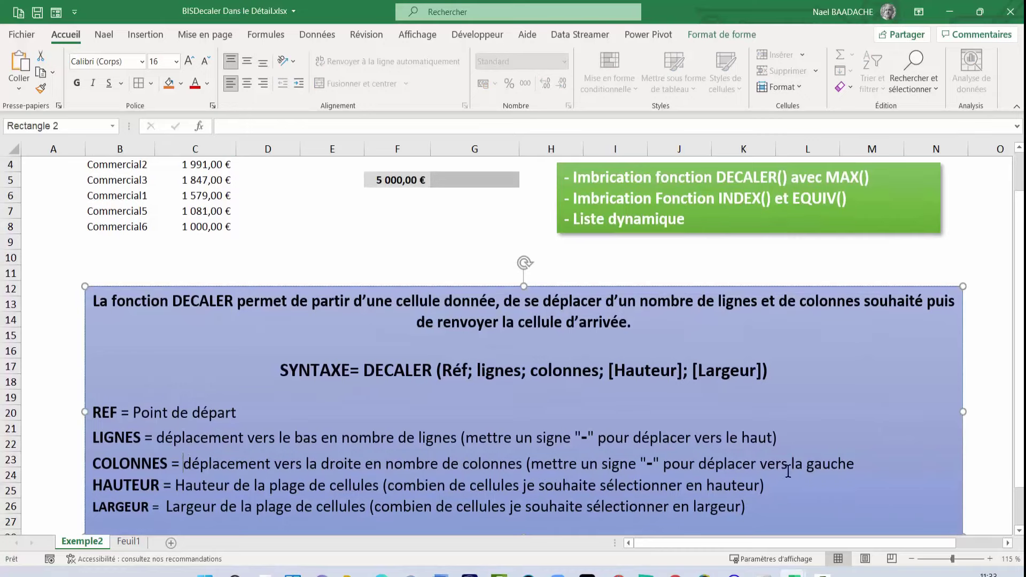
scroll(676, 468, up, 1)
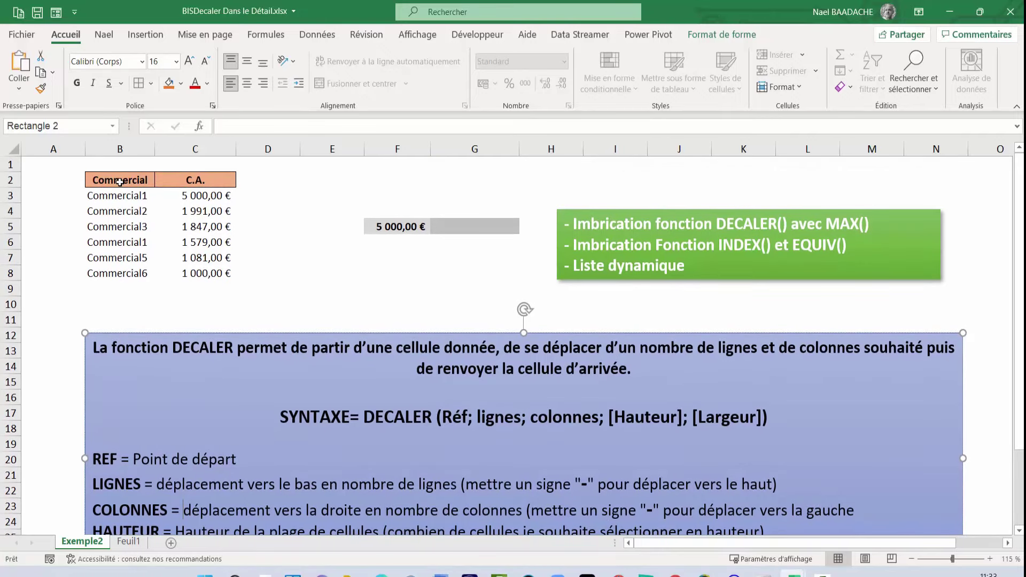
click(119, 182)
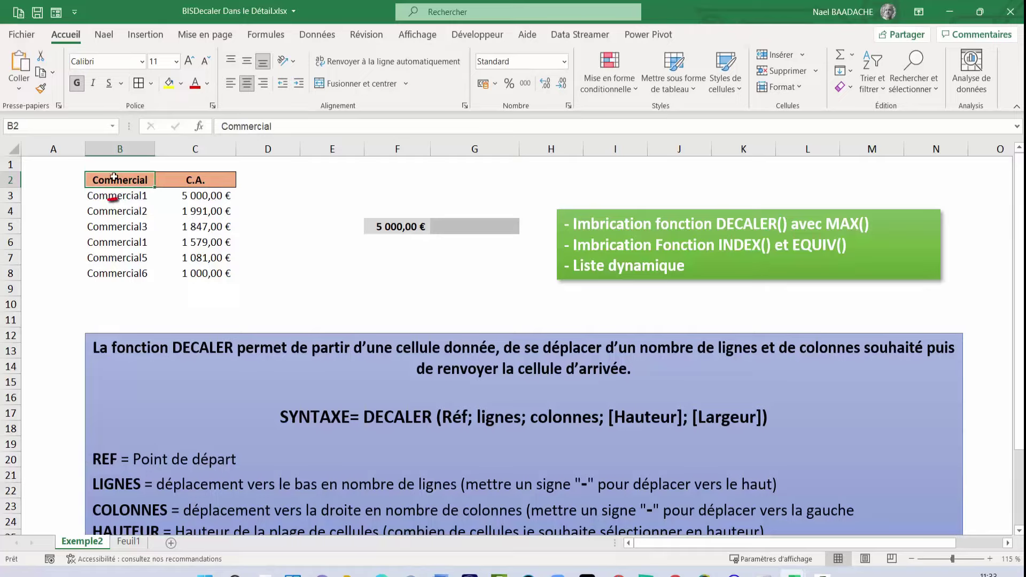
key(Right)
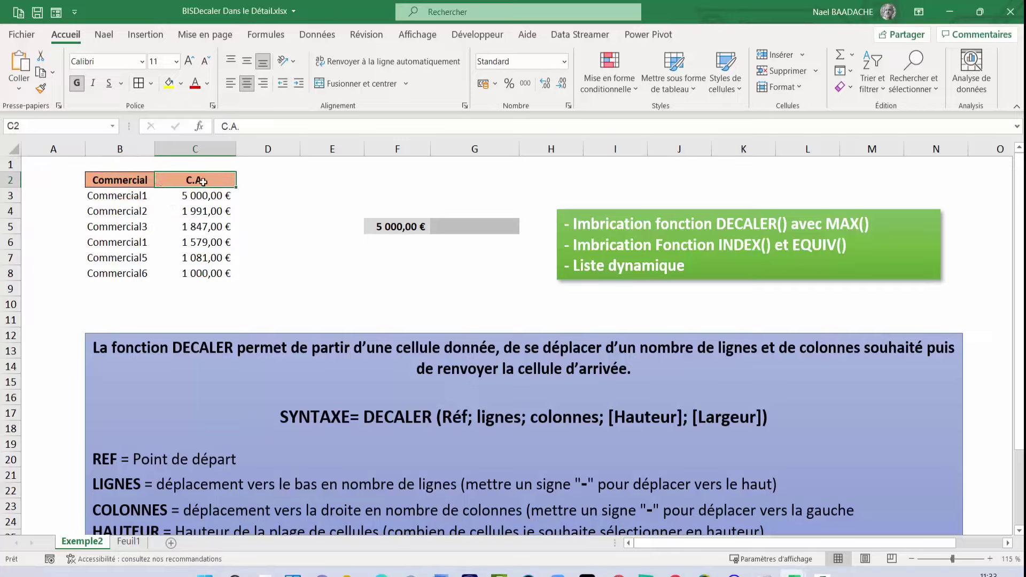
click(133, 181)
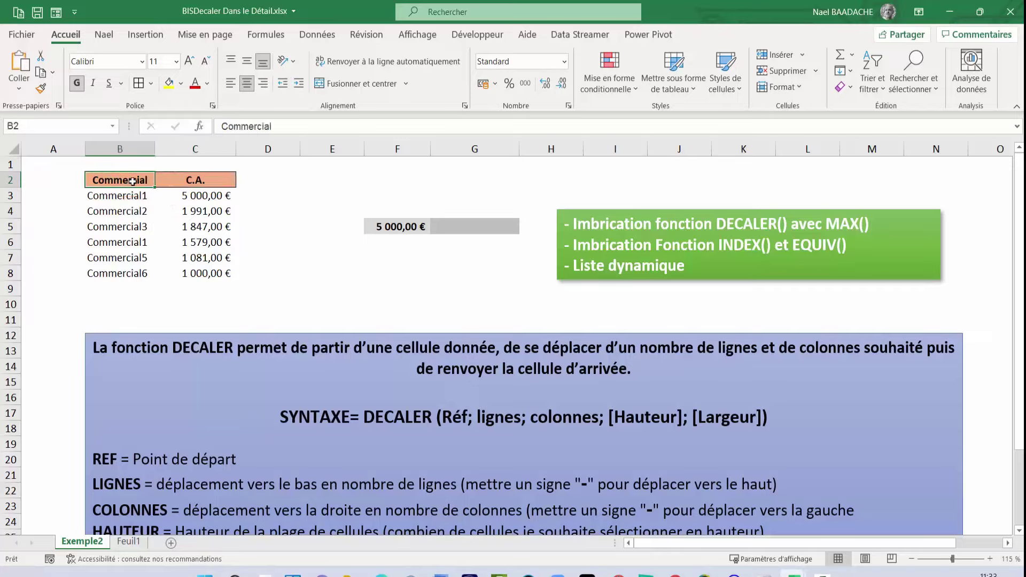
click(43, 180)
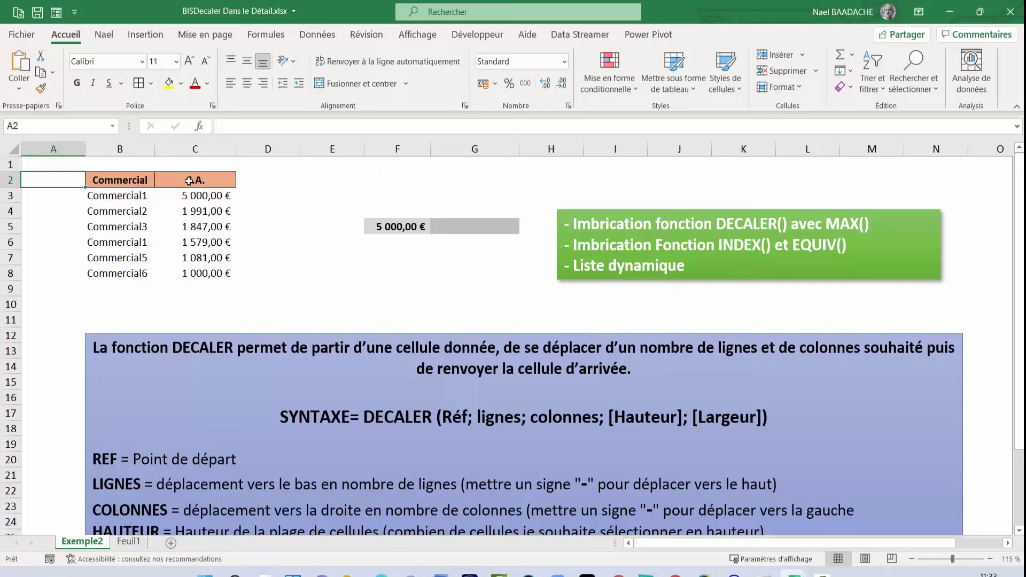
click(190, 181)
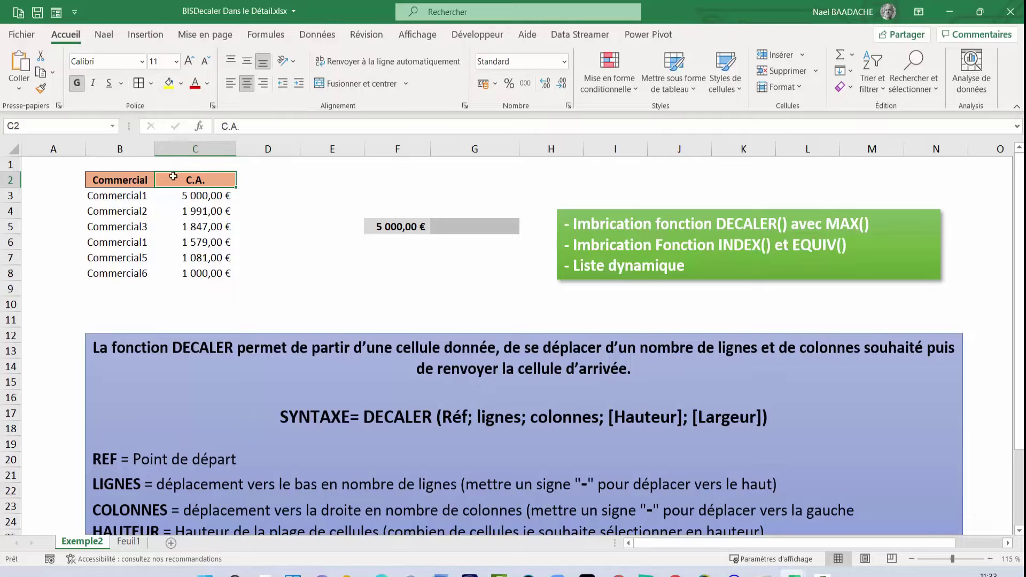
click(205, 199)
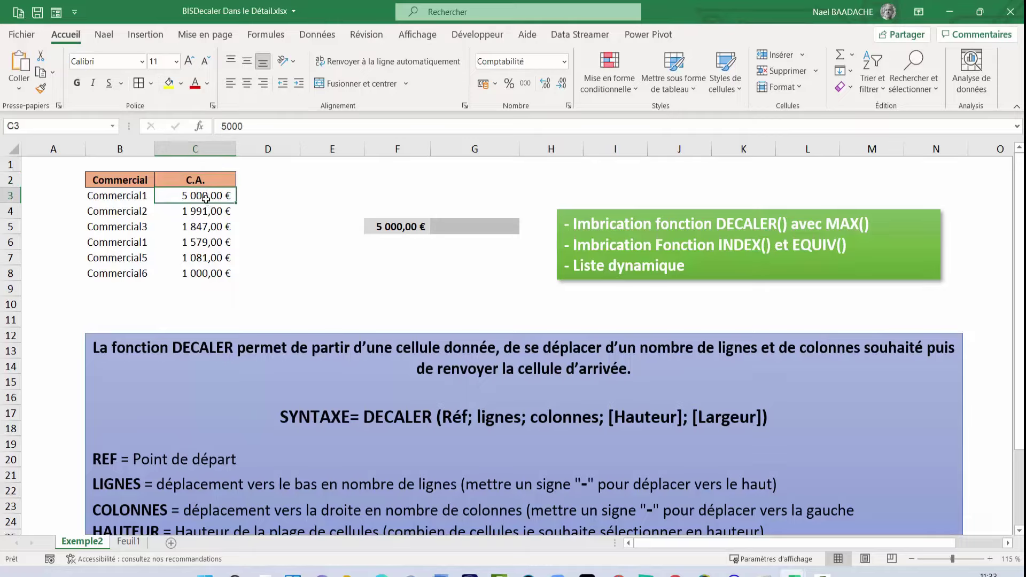
scroll(238, 310, down, 1)
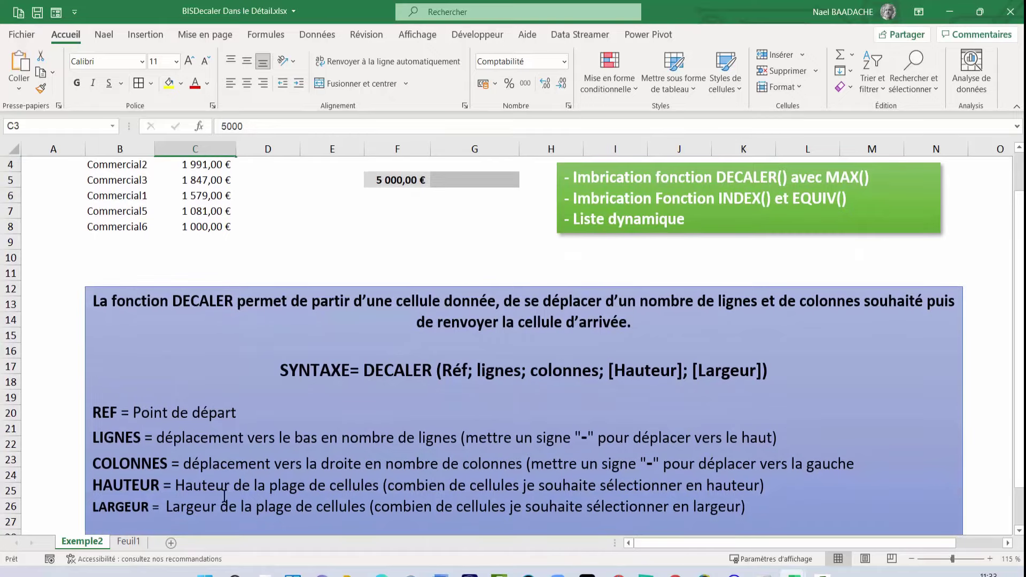
scroll(386, 487, up, 1)
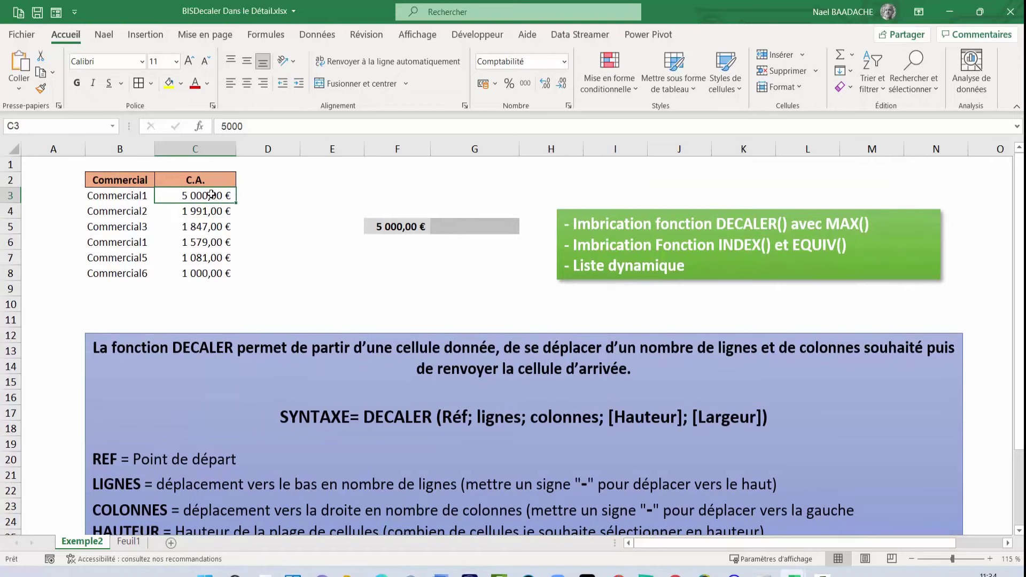
click(204, 272)
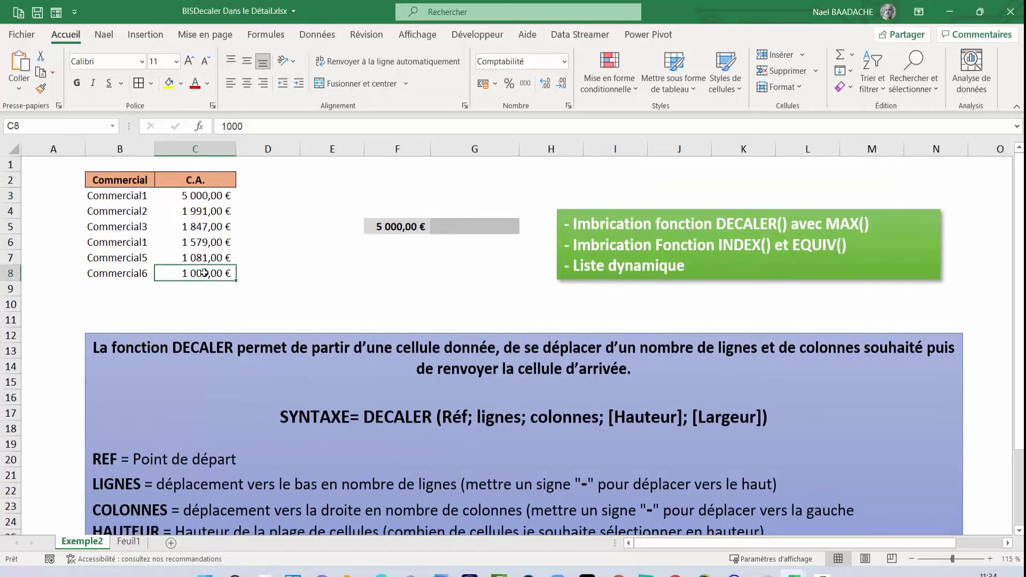
click(201, 195)
click(201, 211)
click(202, 226)
click(202, 242)
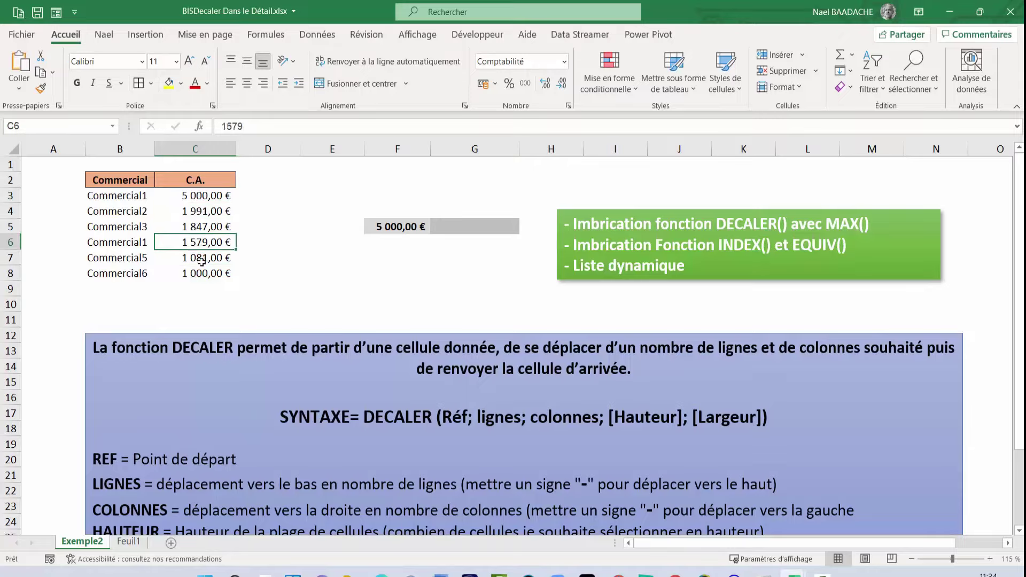
click(202, 260)
click(203, 273)
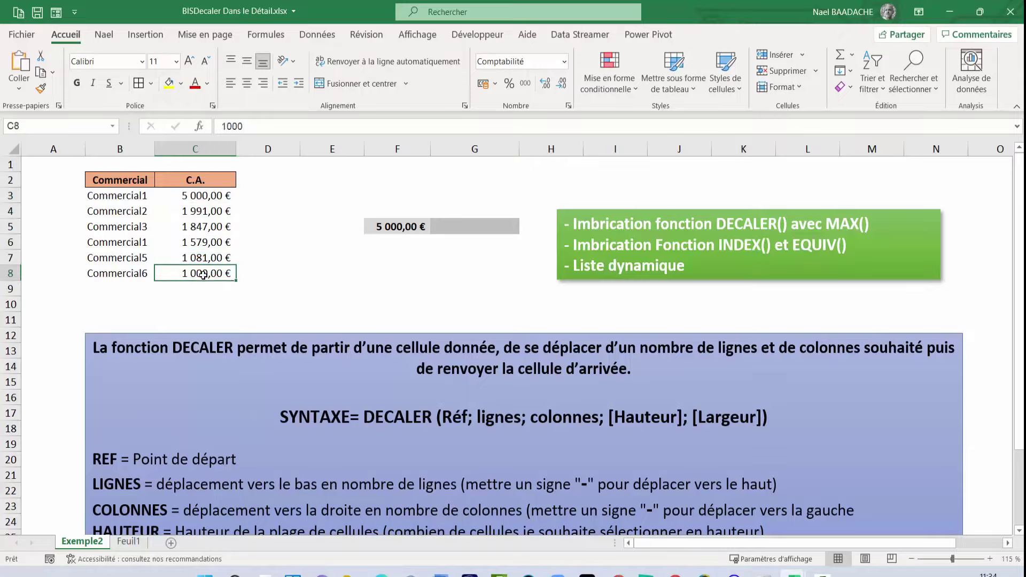
scroll(203, 274, down, 1)
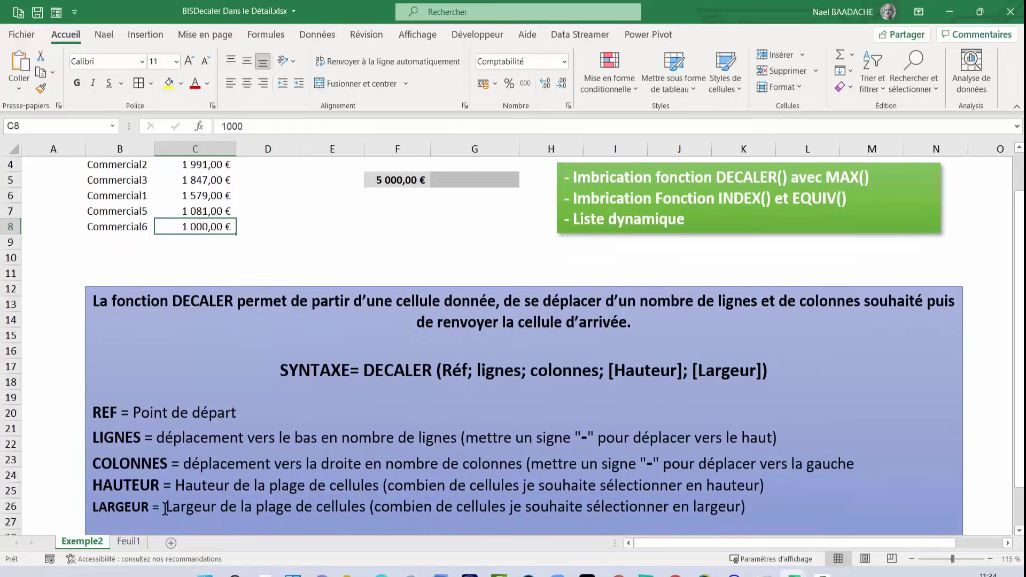
scroll(218, 220, up, 1)
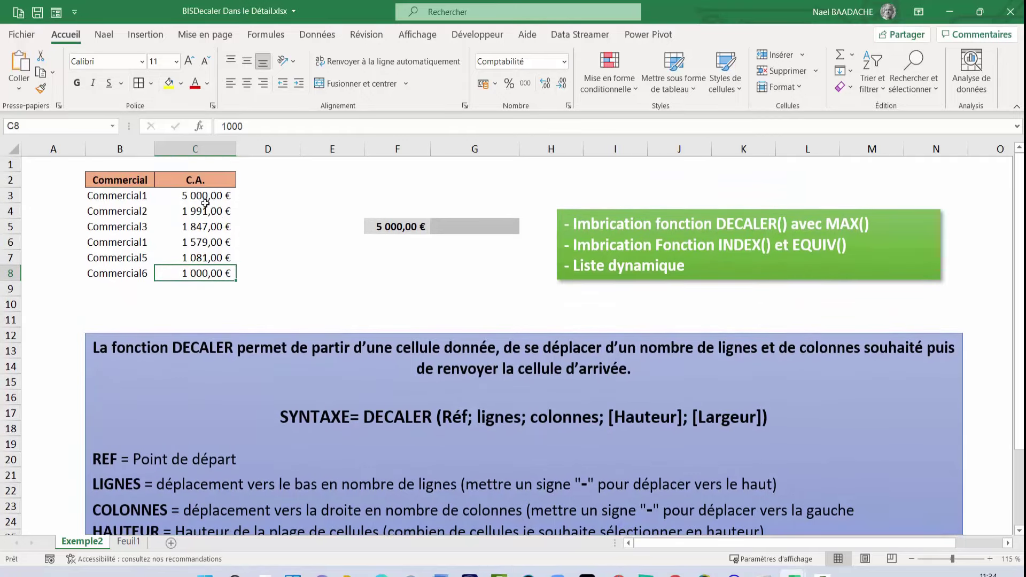
drag(203, 195, 238, 194)
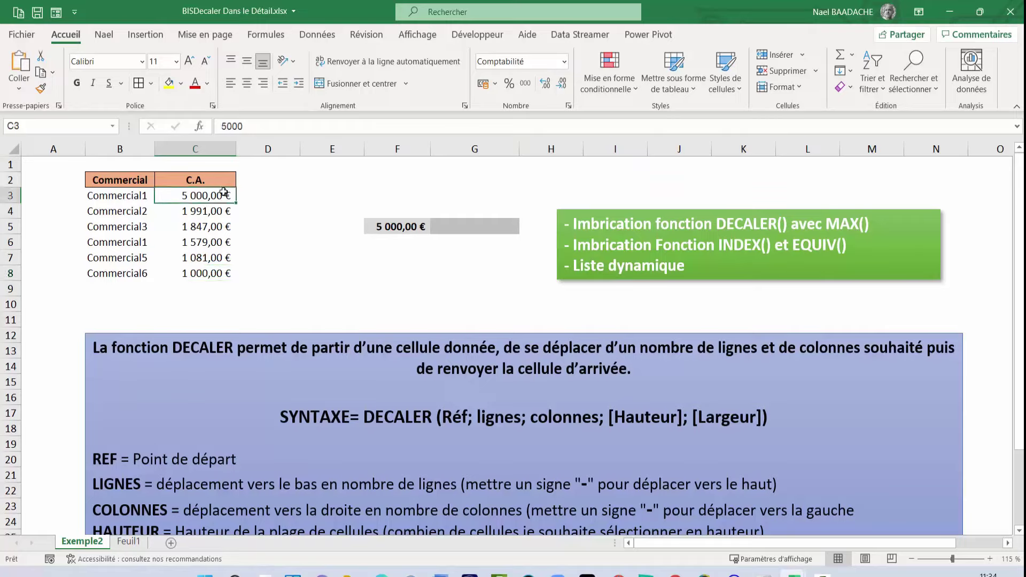
click(254, 196)
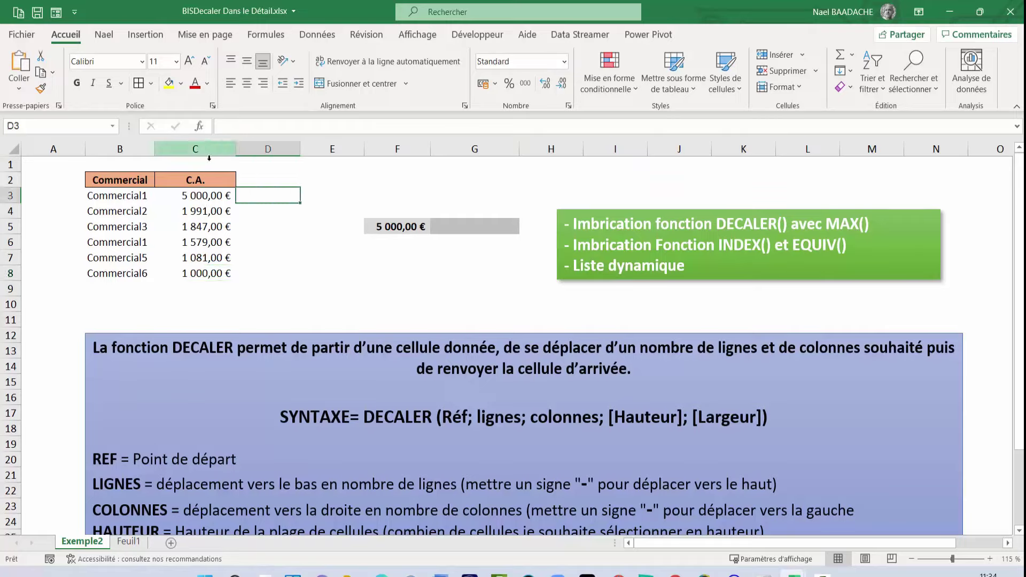
click(202, 198)
click(281, 197)
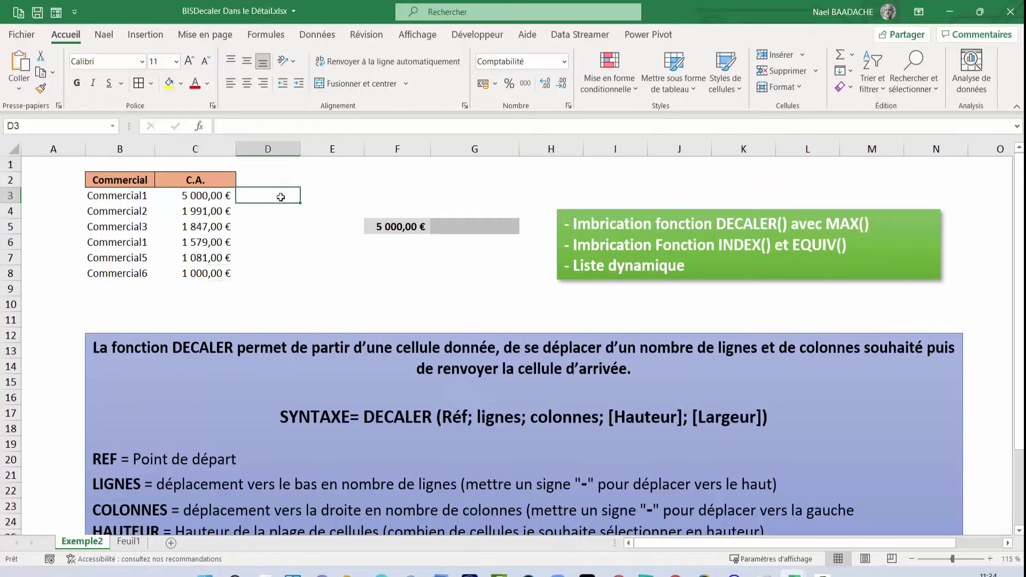
scroll(299, 320, down, 1)
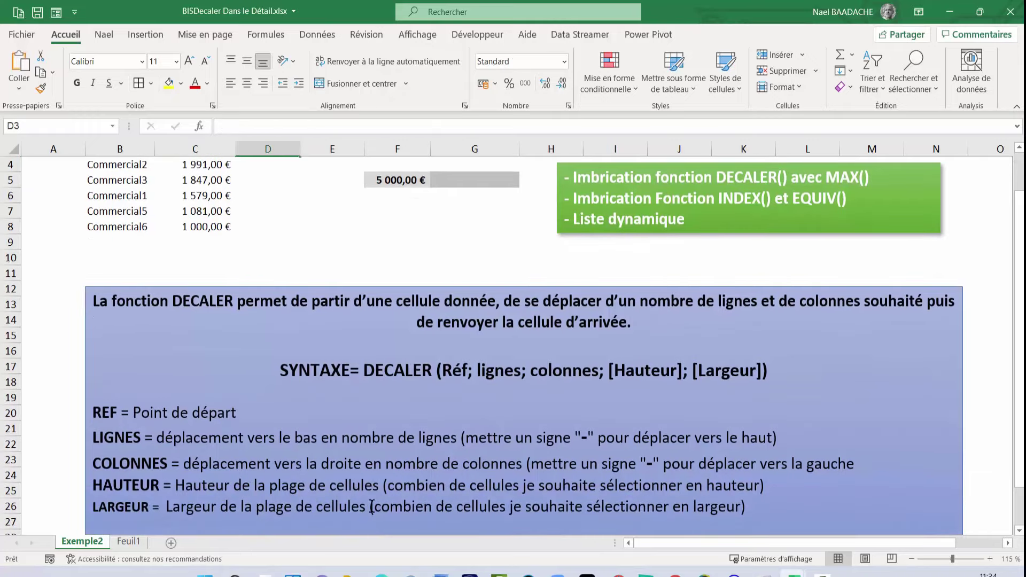
scroll(372, 506, up, 1)
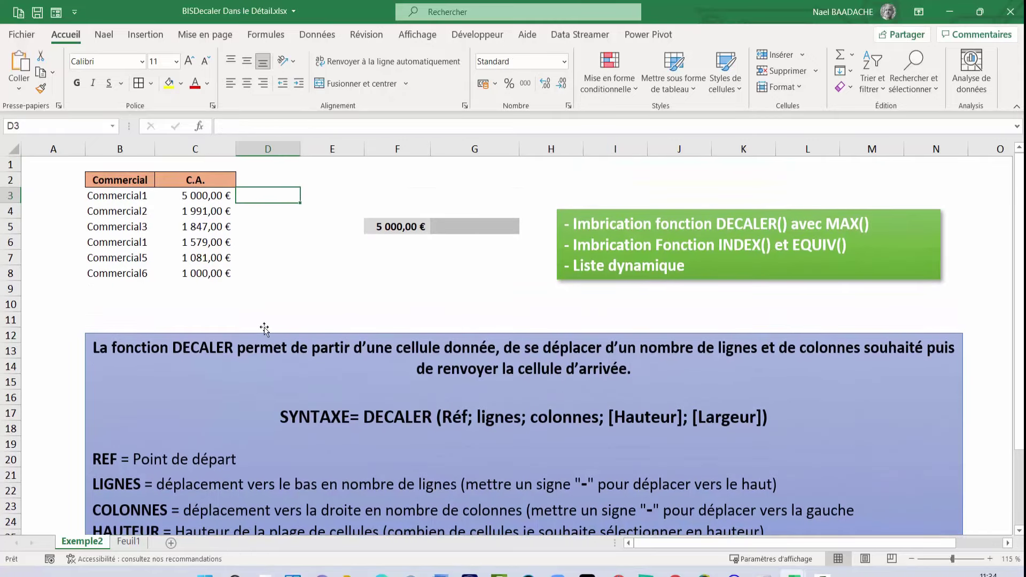
click(210, 196)
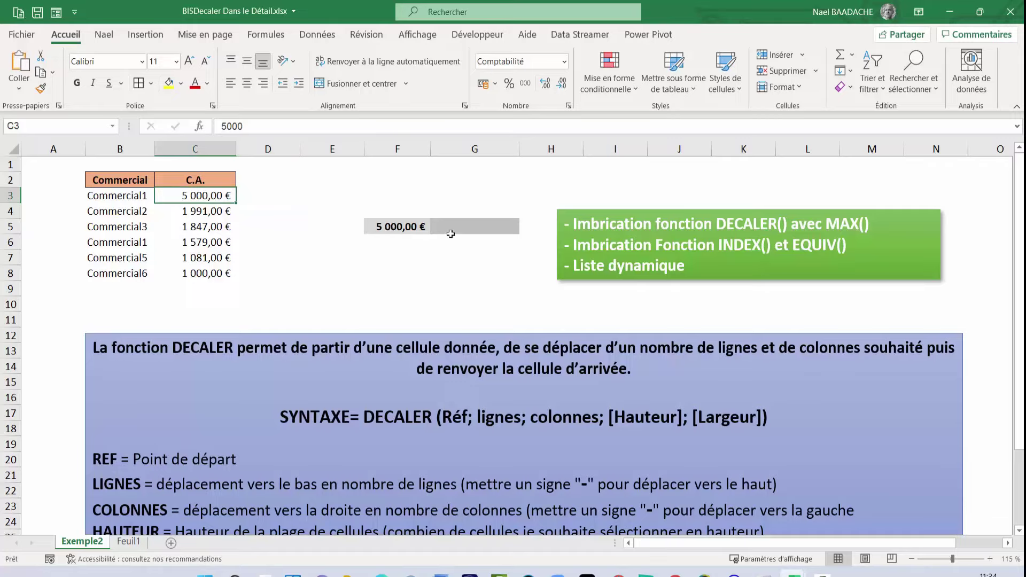
Replace F5's formula with =MAX(DECALER(C2;1;0;6;1)), accepting Excel's suggested correction.
click(413, 224)
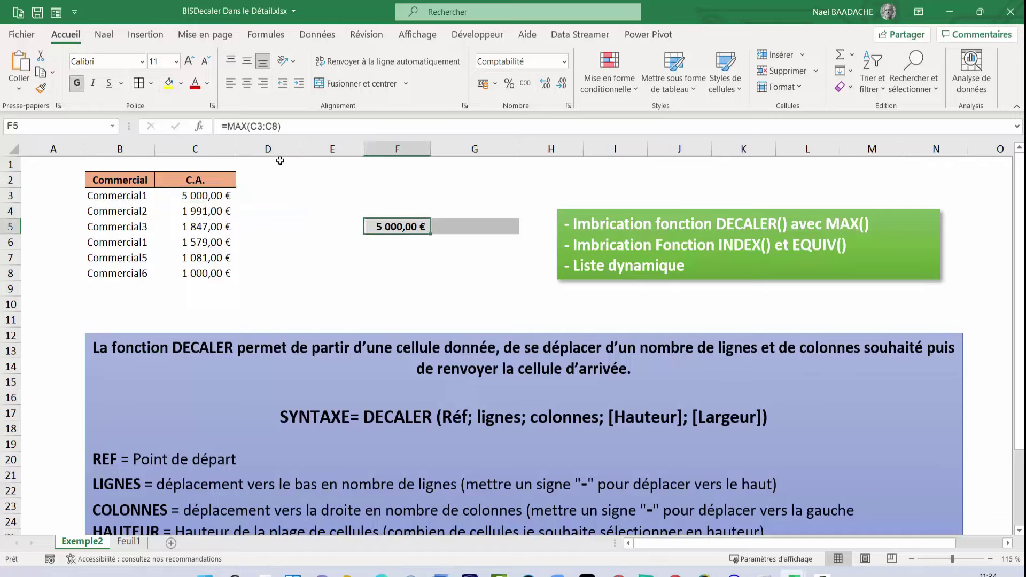
key(F2)
key(Escape)
text(=max)
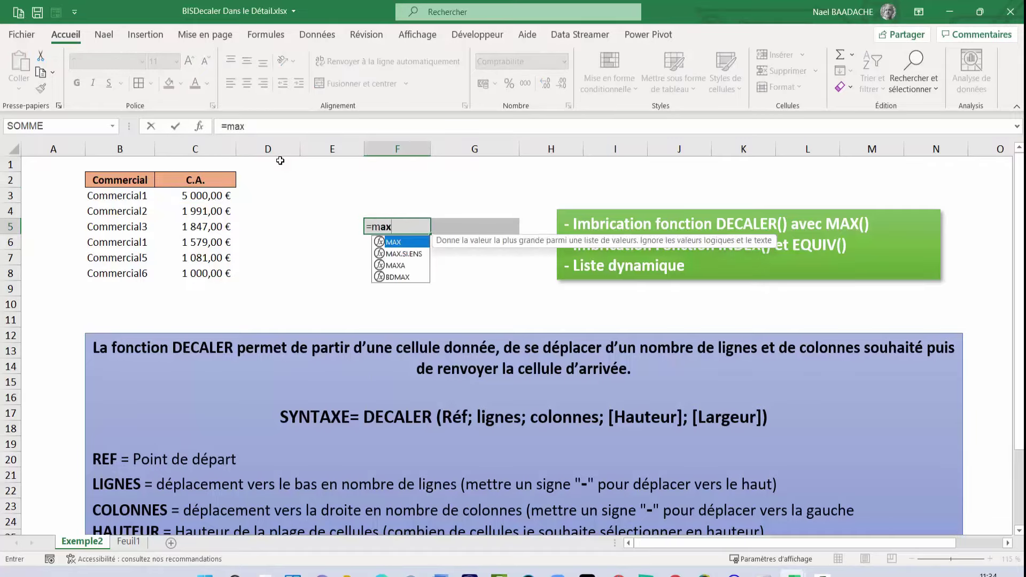
text(()
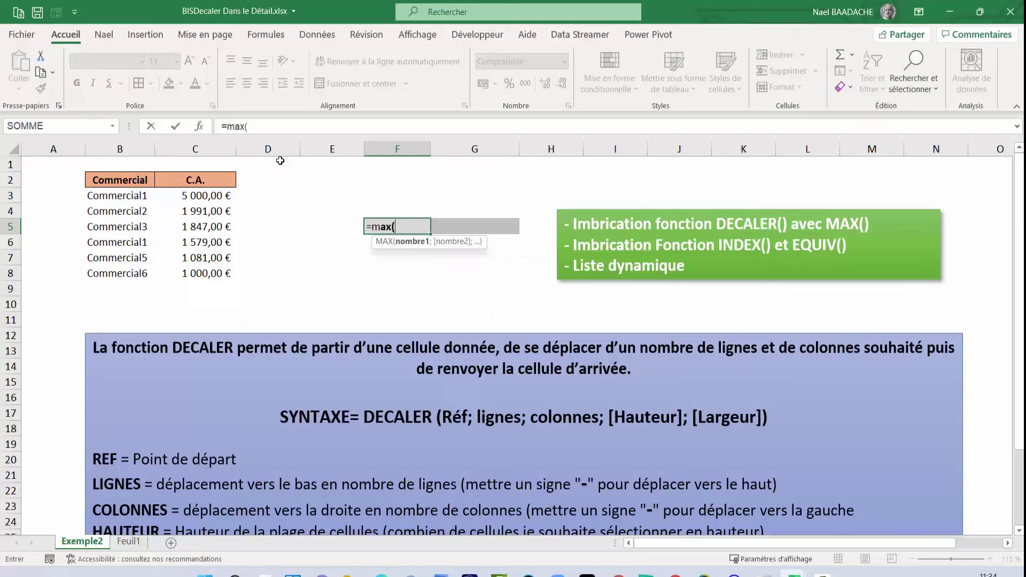
text(decale)
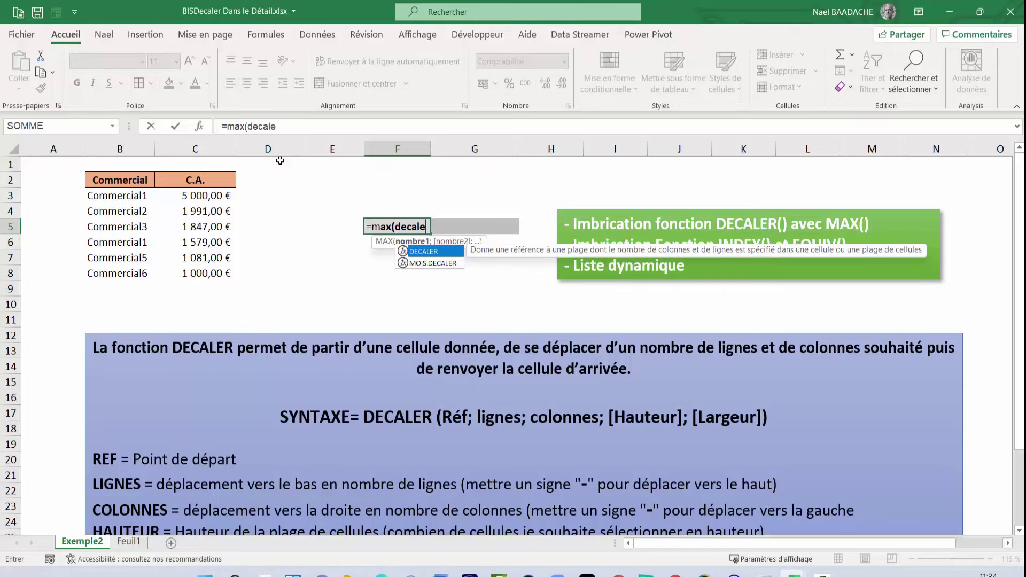
text(r()
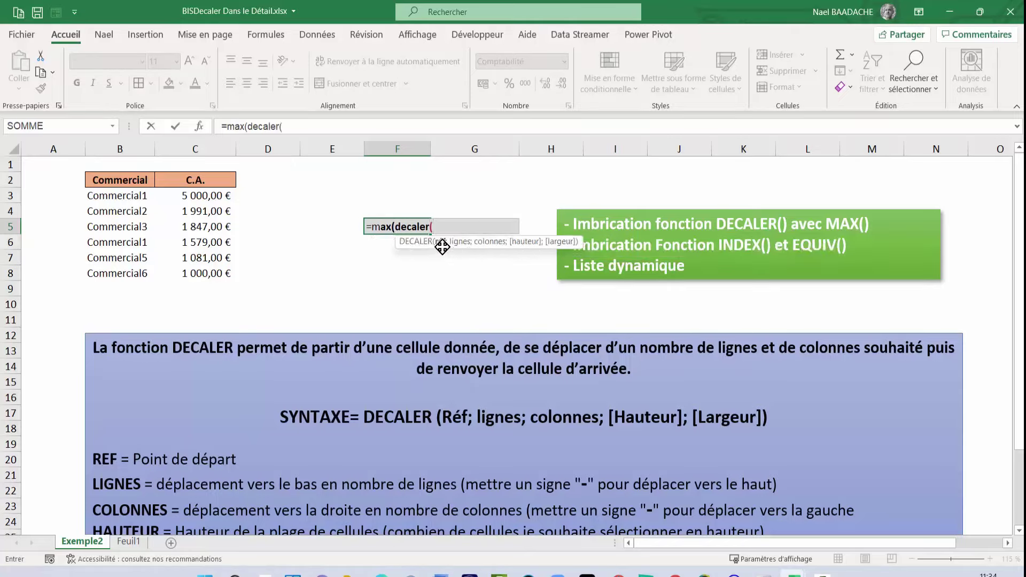
click(199, 181)
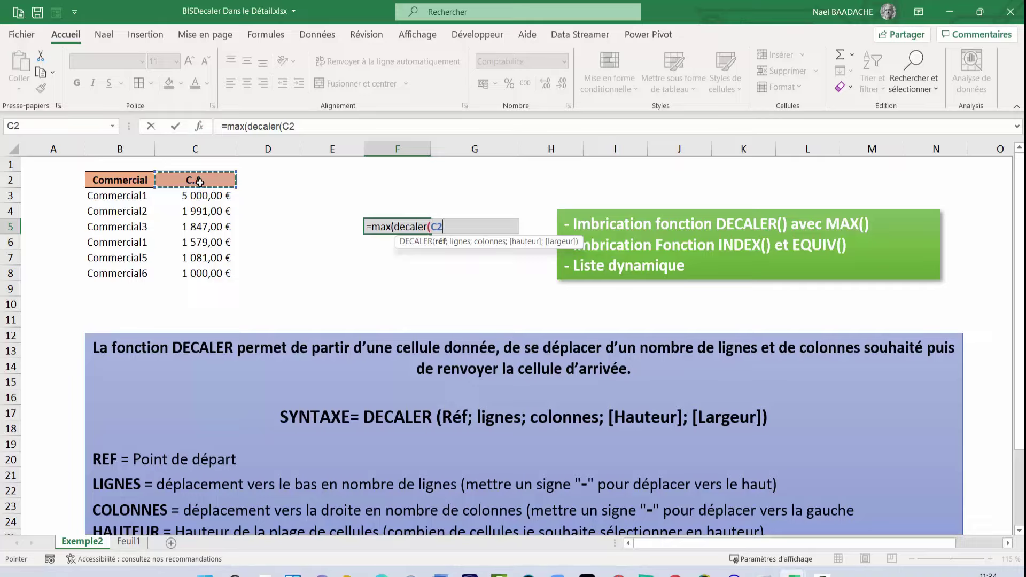
text(;1)
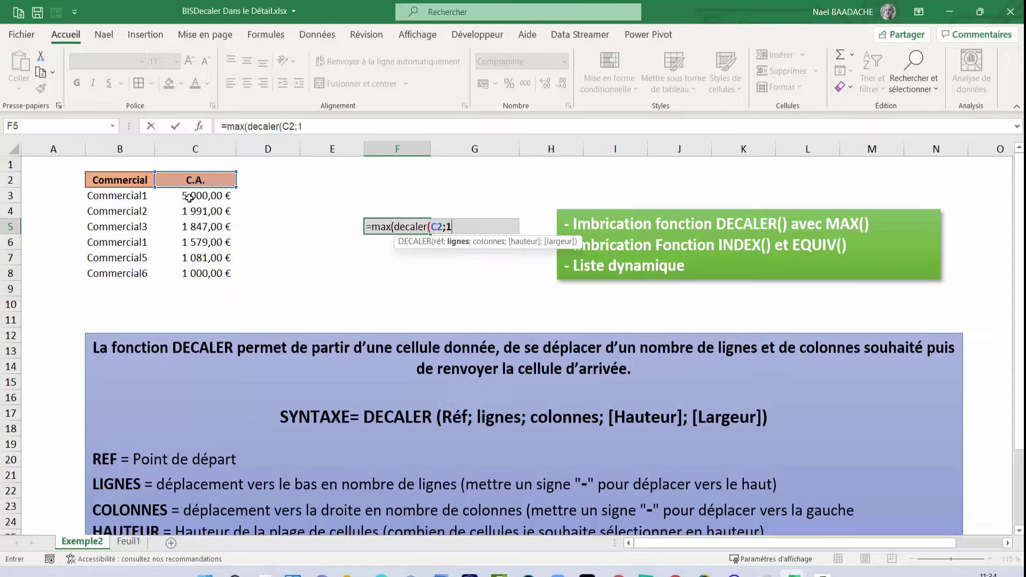
text(;0;)
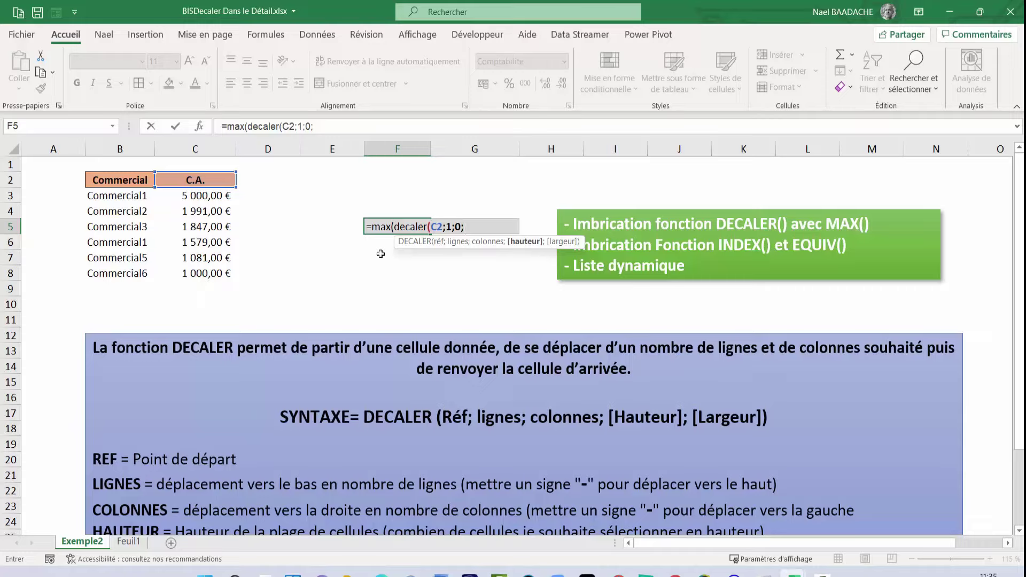
text(6)
text(;1)
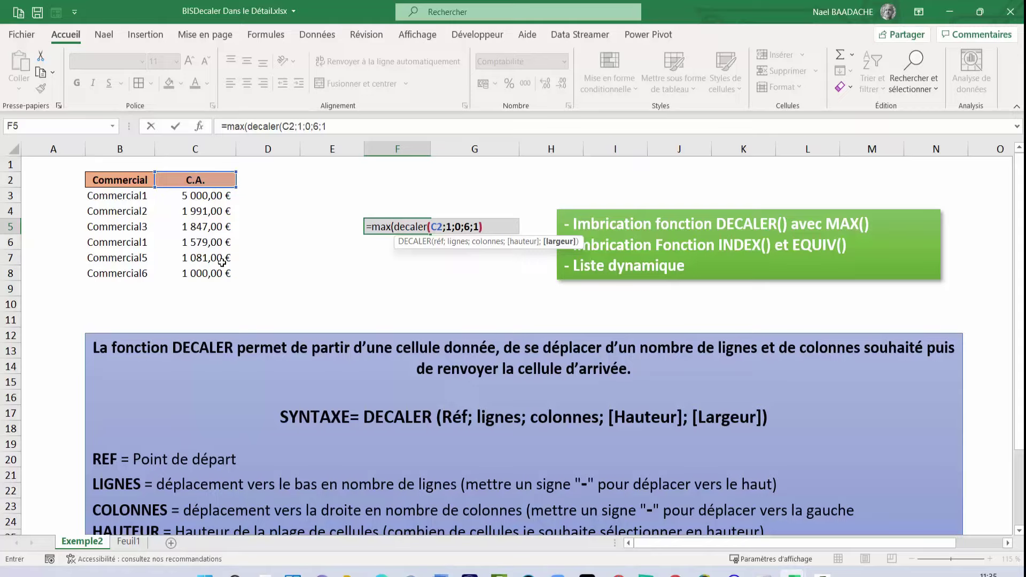
text())
key(Return)
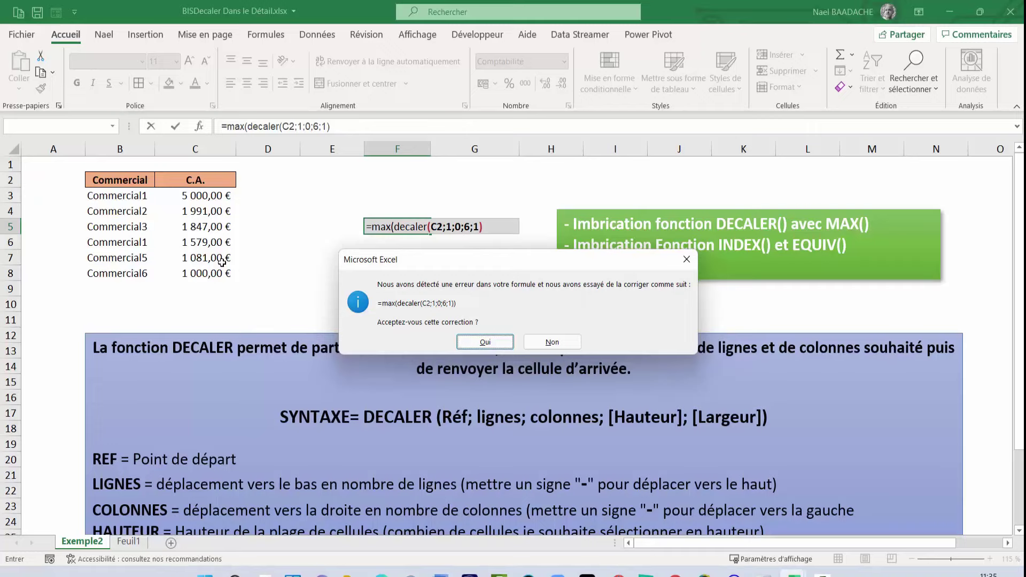
key(Return)
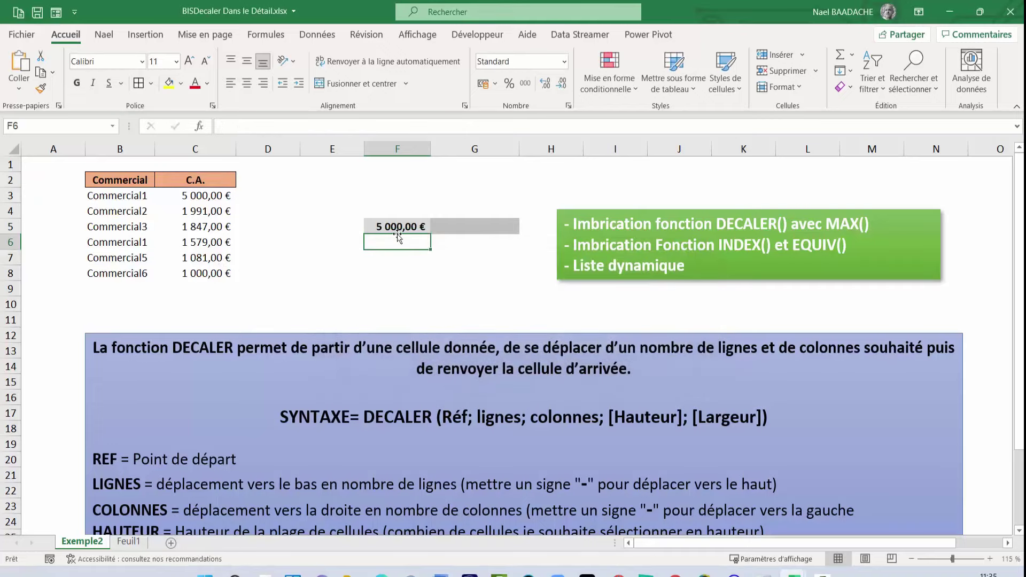
Change Commercial3's revenue in C5 to 10000 and check F5's maximum.
click(398, 224)
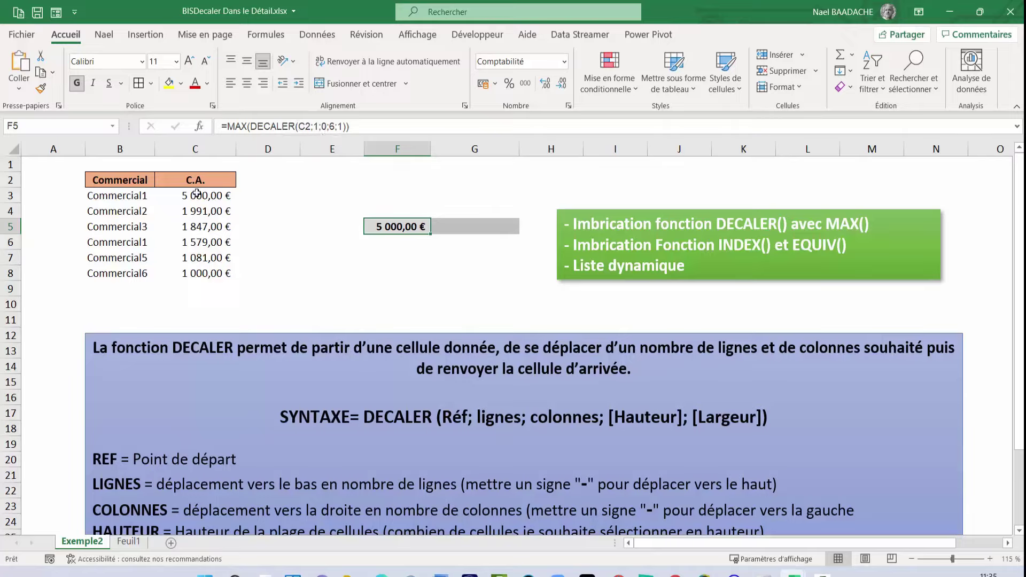
drag(196, 196, 198, 273)
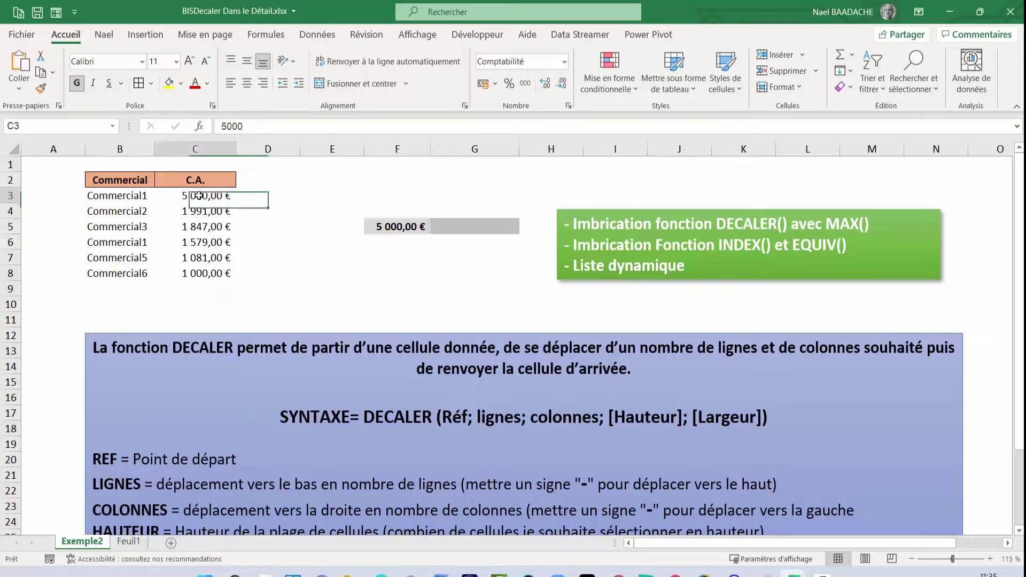
click(190, 226)
text(10)
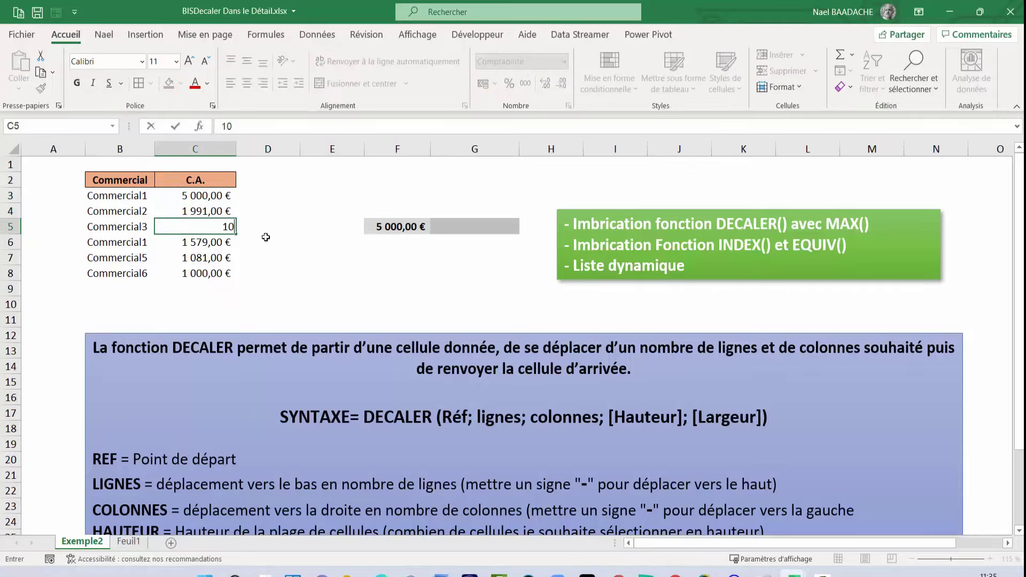
text(000)
key(Return)
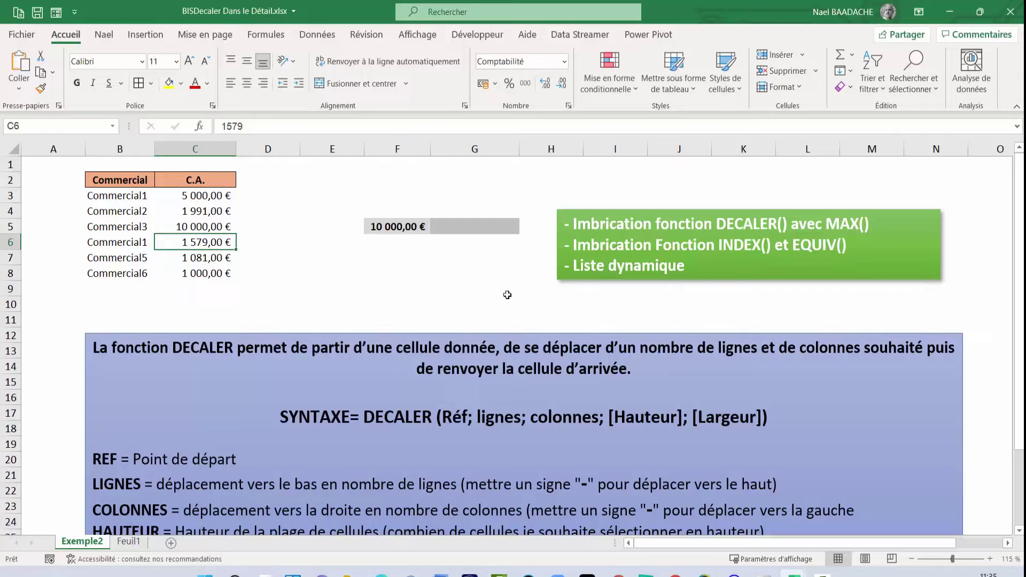
click(404, 229)
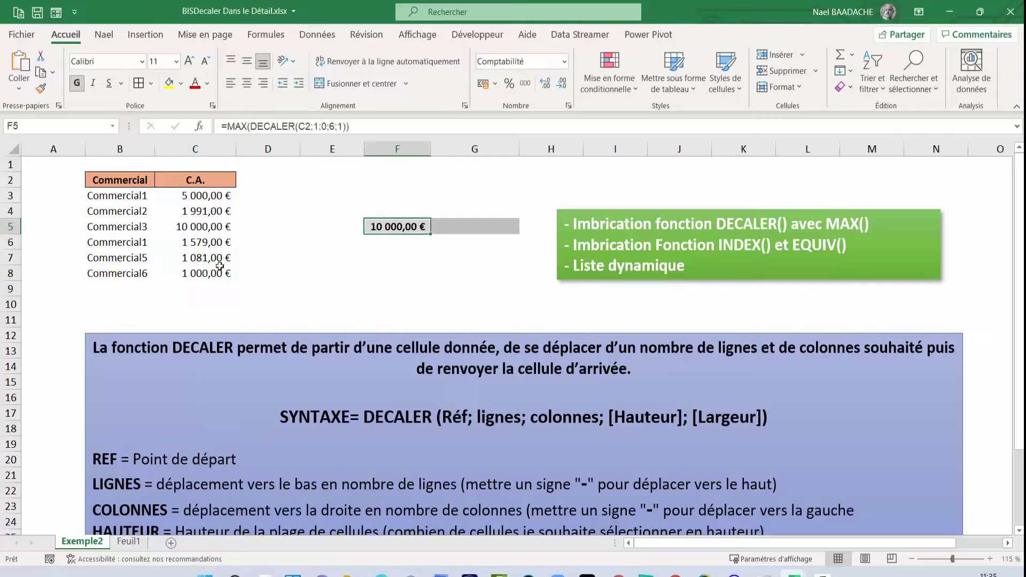
Enter 15000 in C9 and confirm F5 still shows 10 000 €, ignoring row 9.
click(211, 288)
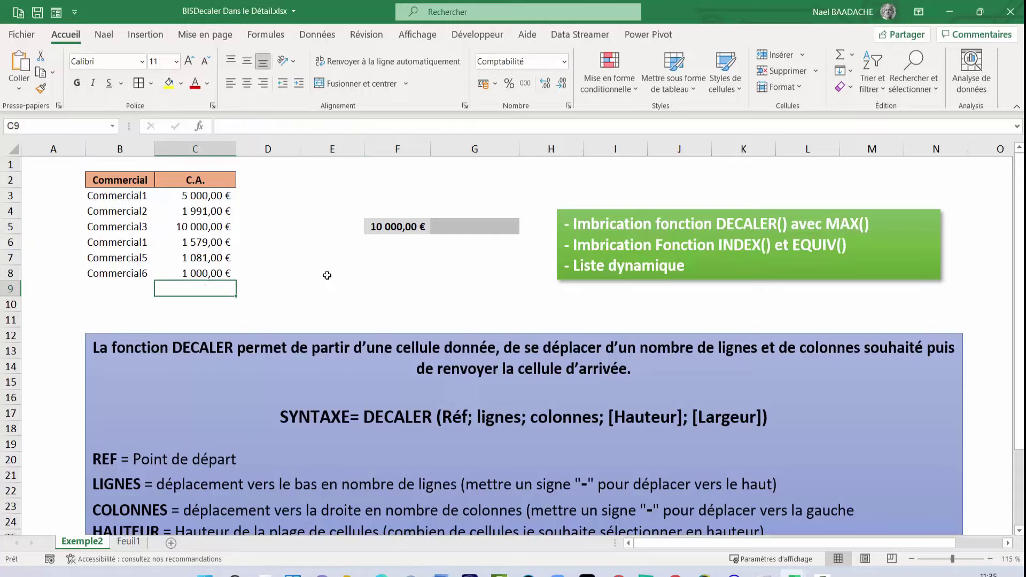
text(1 )
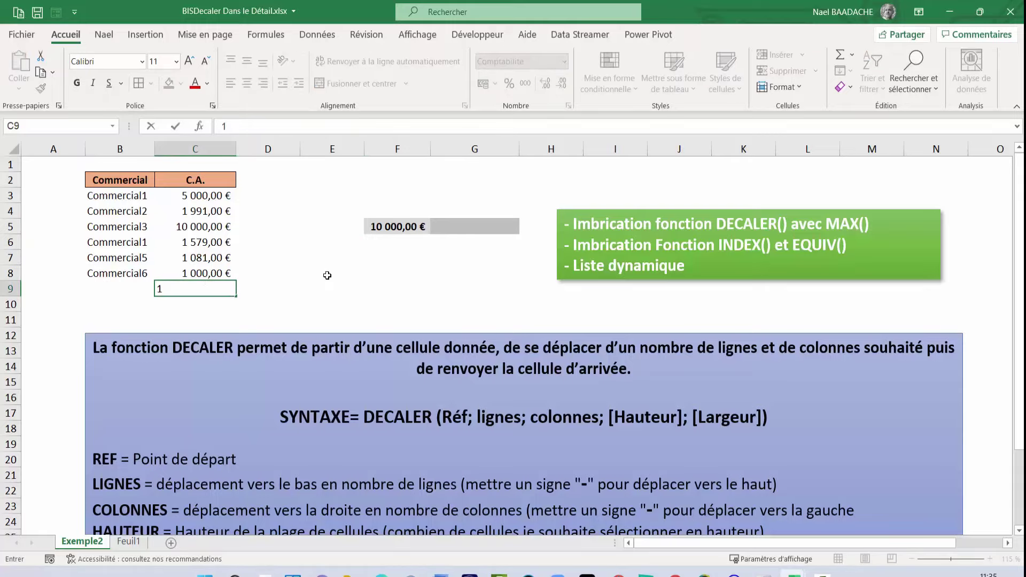
text(000,0)
key(BackSpace)
key(BackSpace)
key(BackSpace)
key(BackSpace)
key(BackSpace)
text(15000)
key(Return)
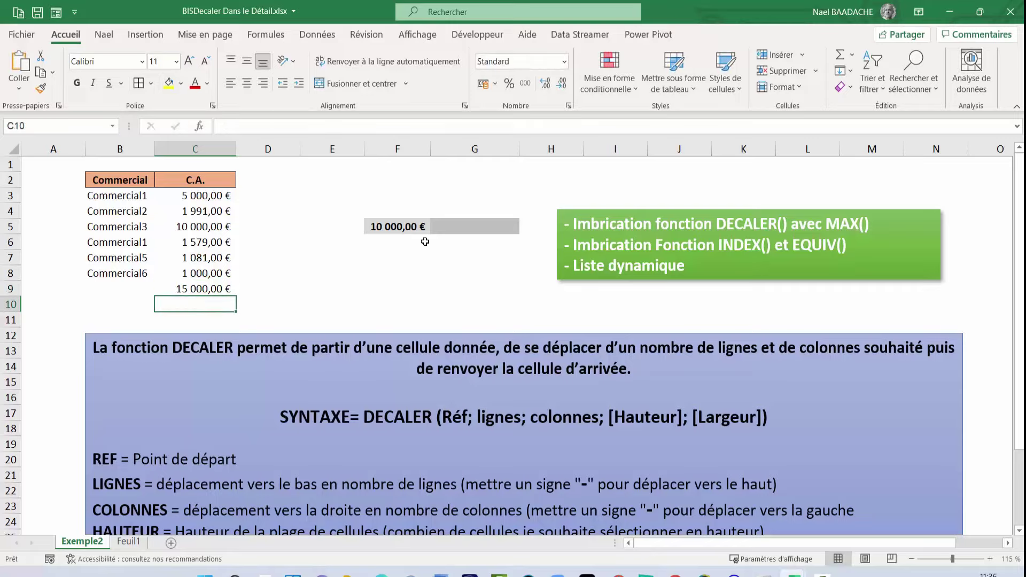
click(400, 225)
click(195, 288)
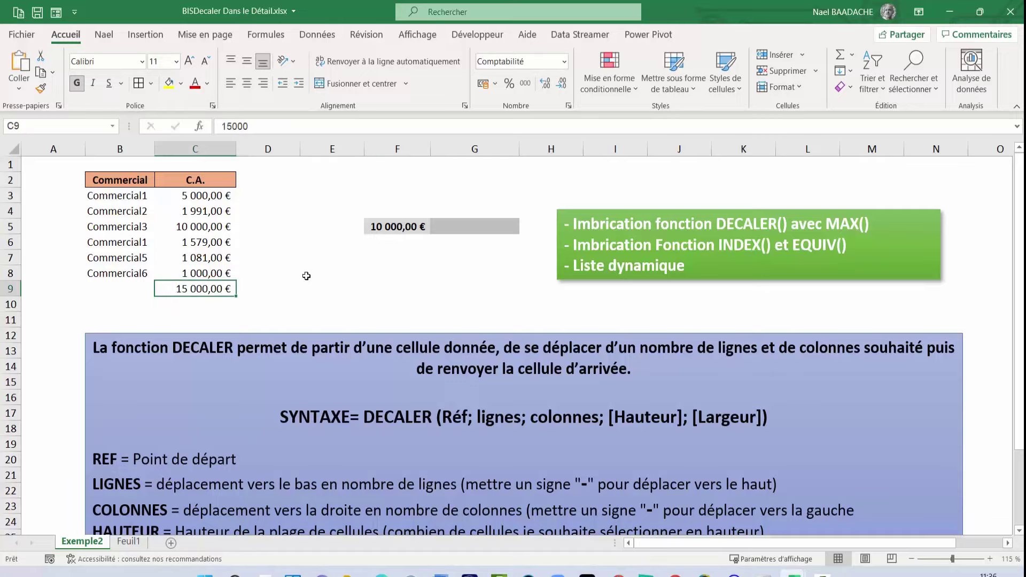
click(391, 226)
drag(201, 197, 203, 273)
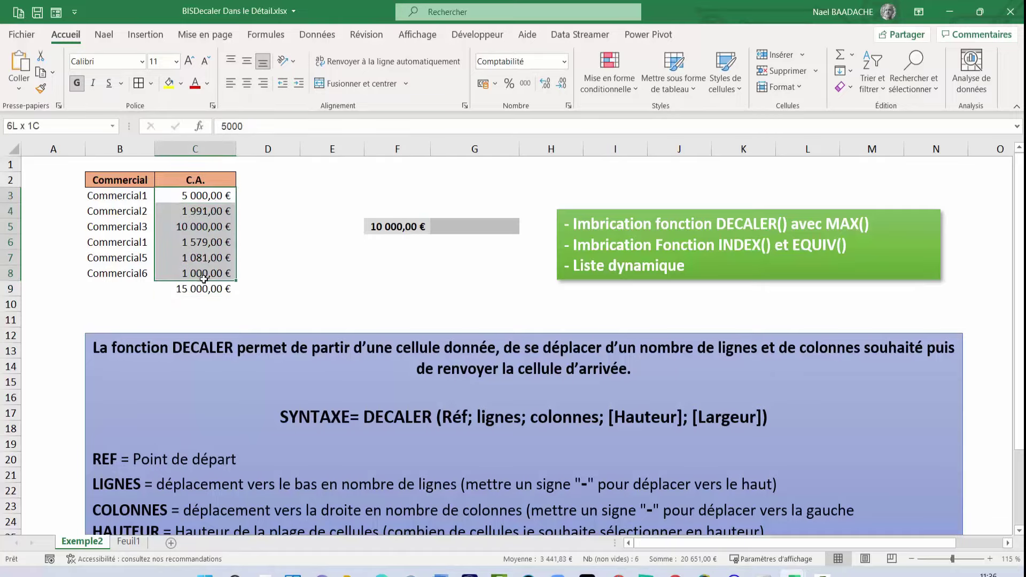
click(414, 230)
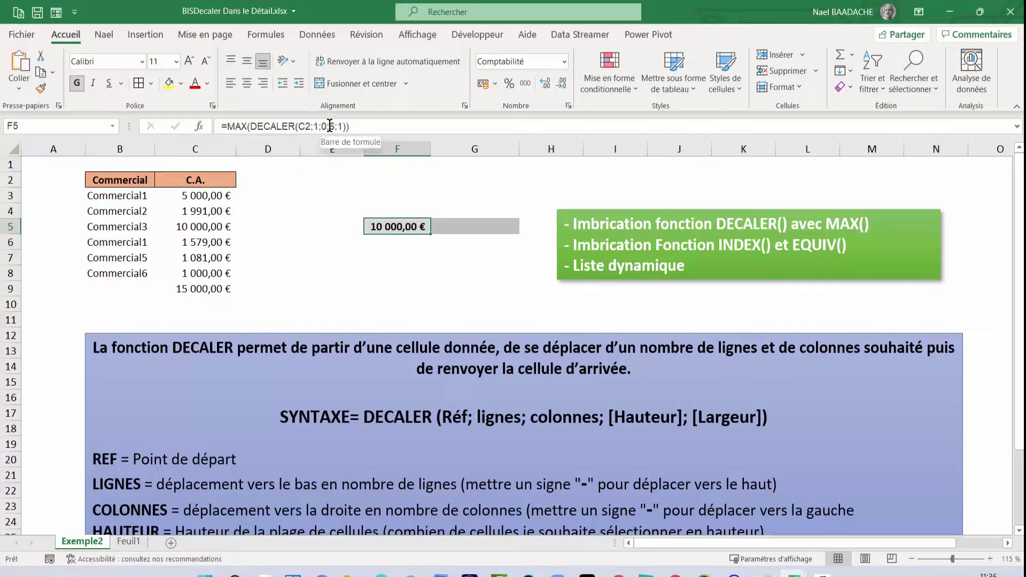
In F5's formula, replace the fixed height 6 with NBVAL and an absolute $C:$C reference.
click(330, 125)
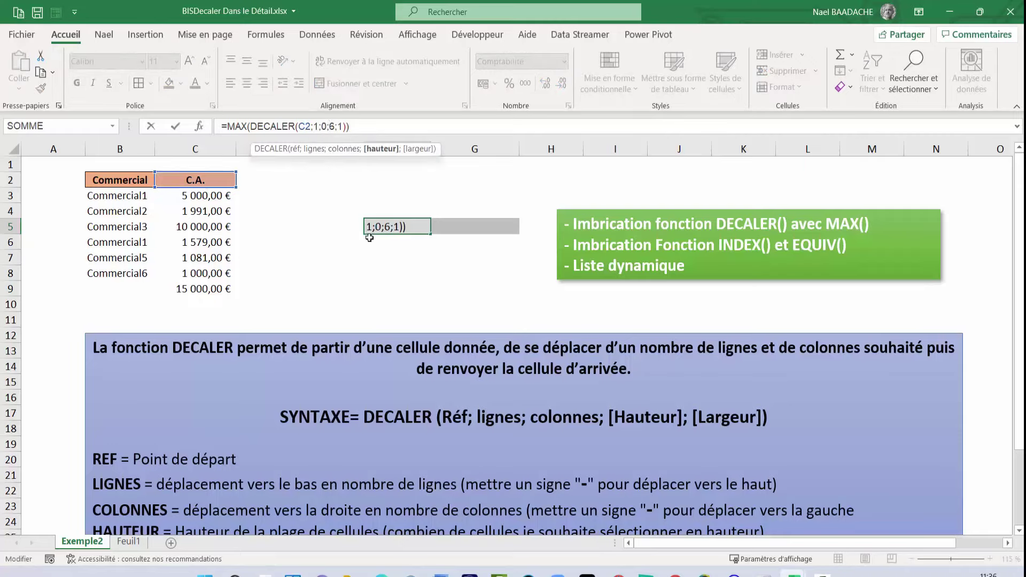
key(Delete)
text(N)
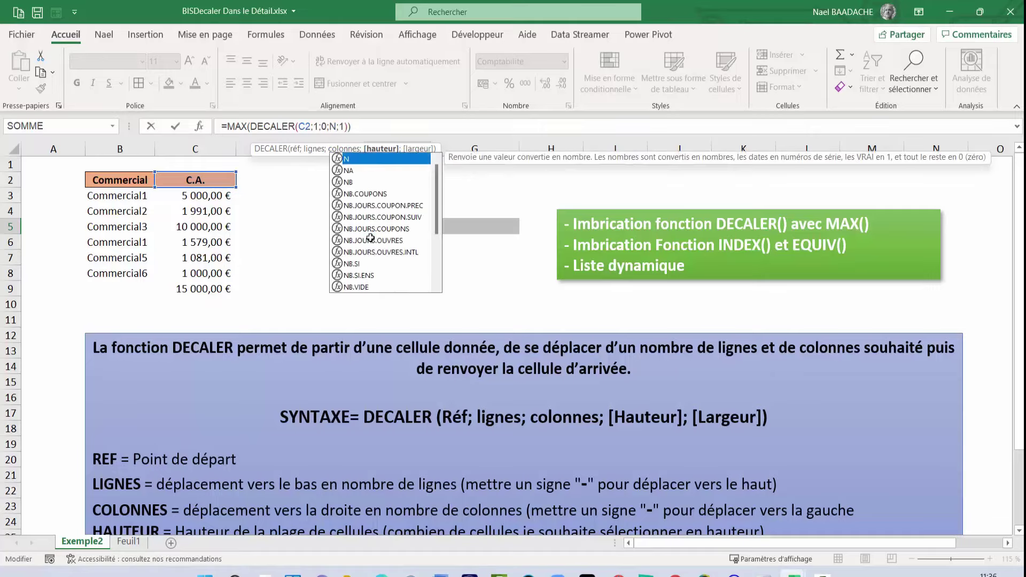
text(BVAL()
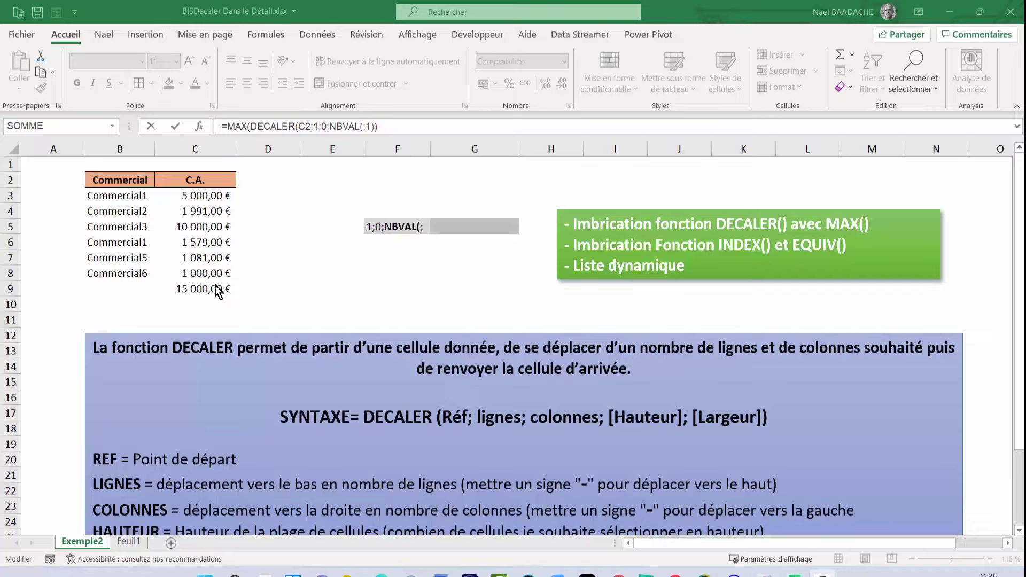
click(362, 126)
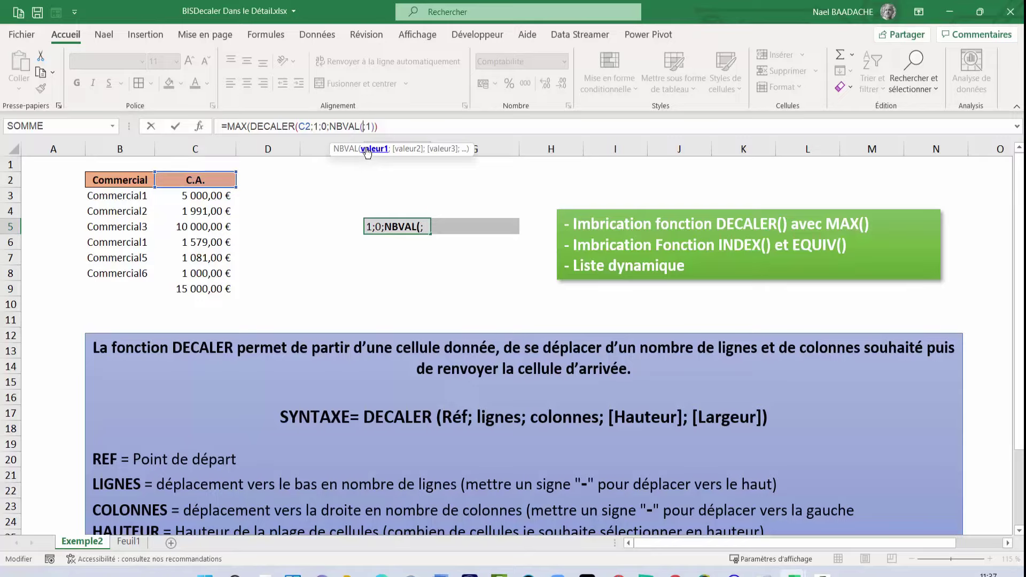
text(C)
text(:)
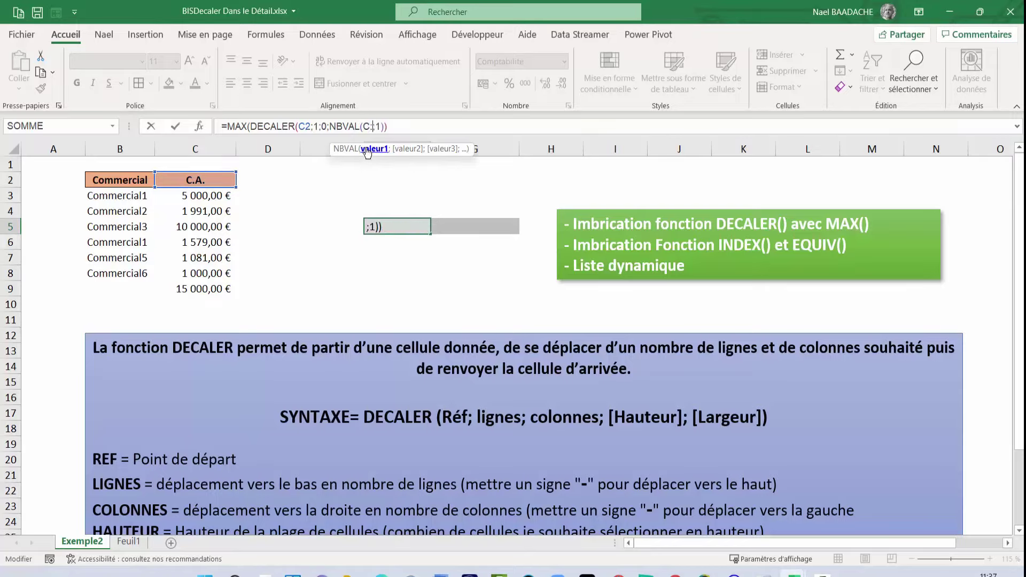
text(c)
key(BackSpace)
text(C)
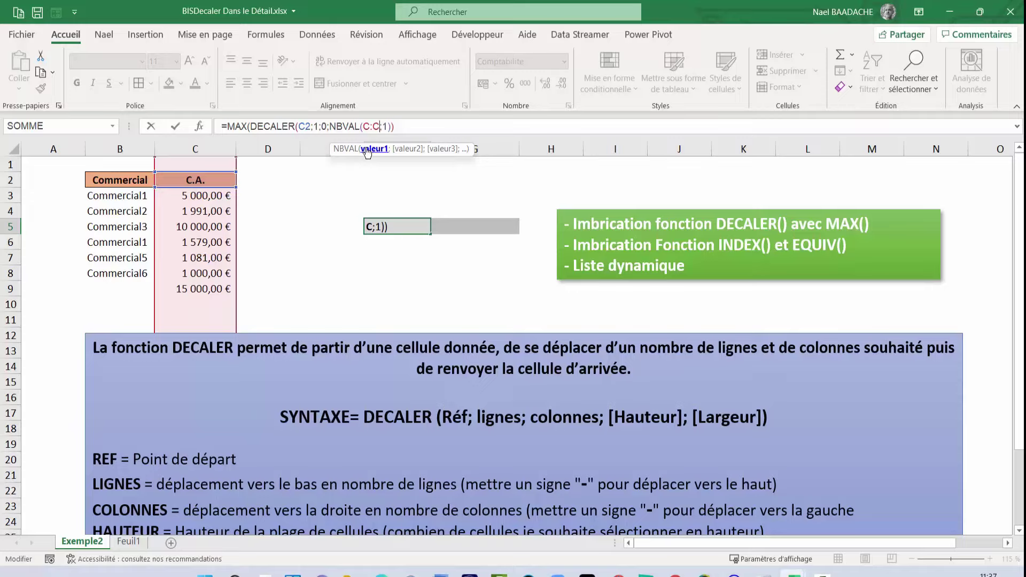
key(F4)
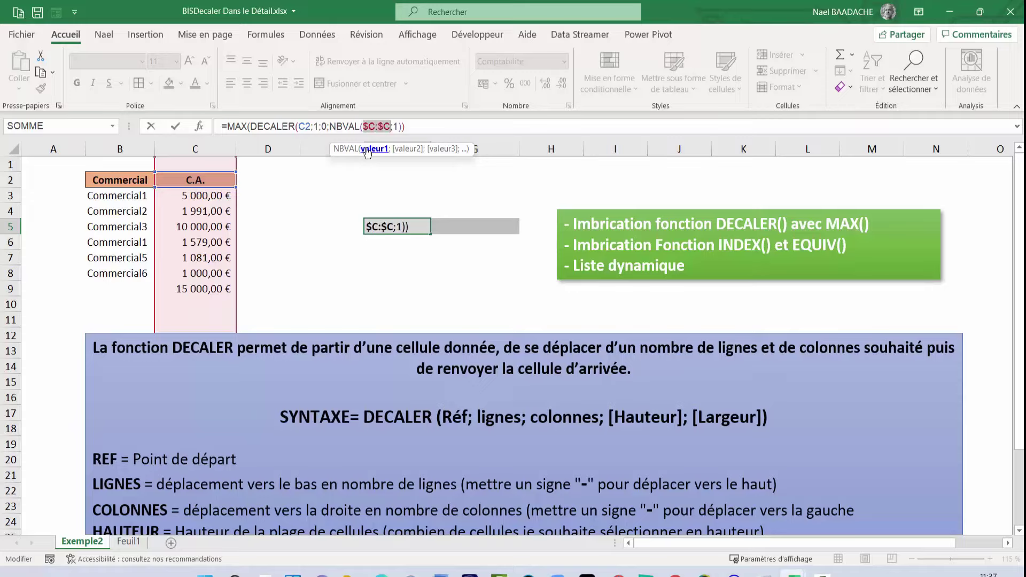
Close the NBVAL argument and commit, so F5 returns 15 000 € including C9.
click(391, 126)
text())
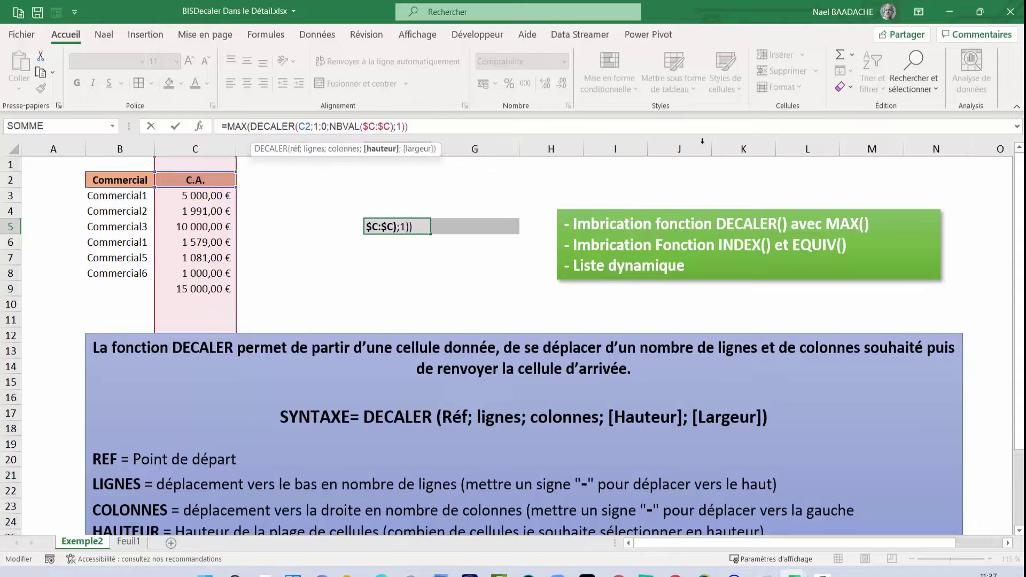
click(406, 127)
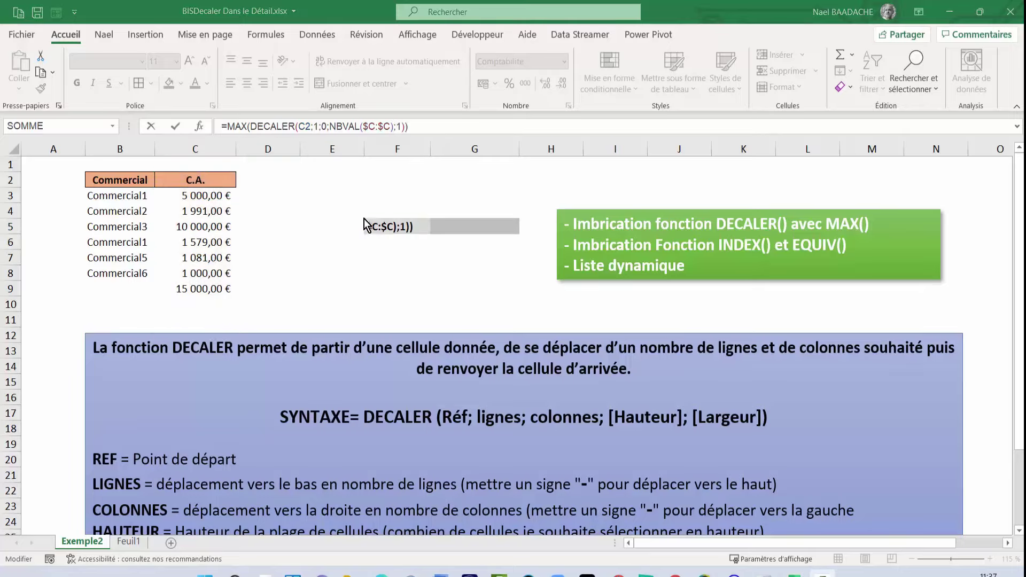
click(410, 128)
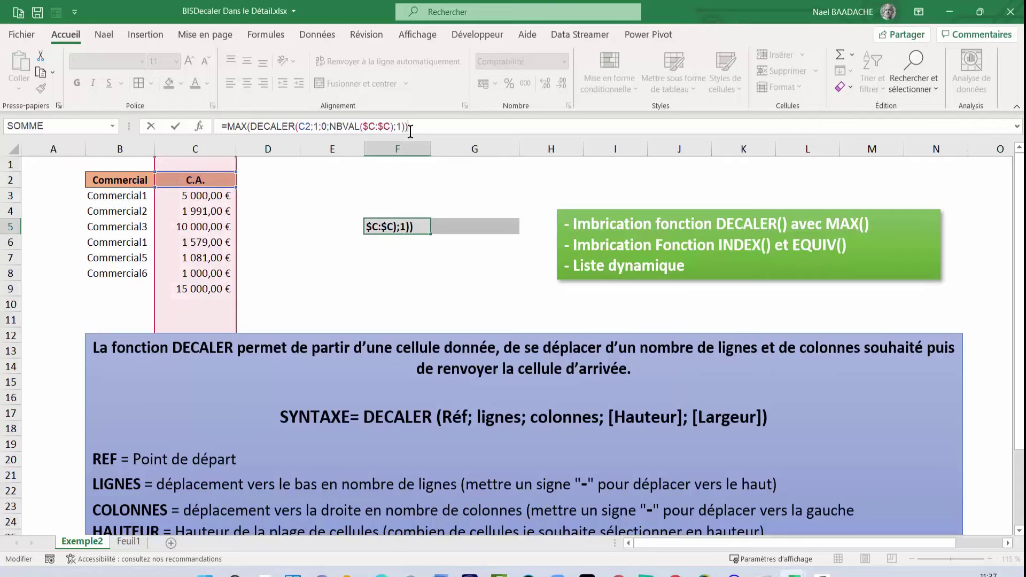
key(Return)
key(Up)
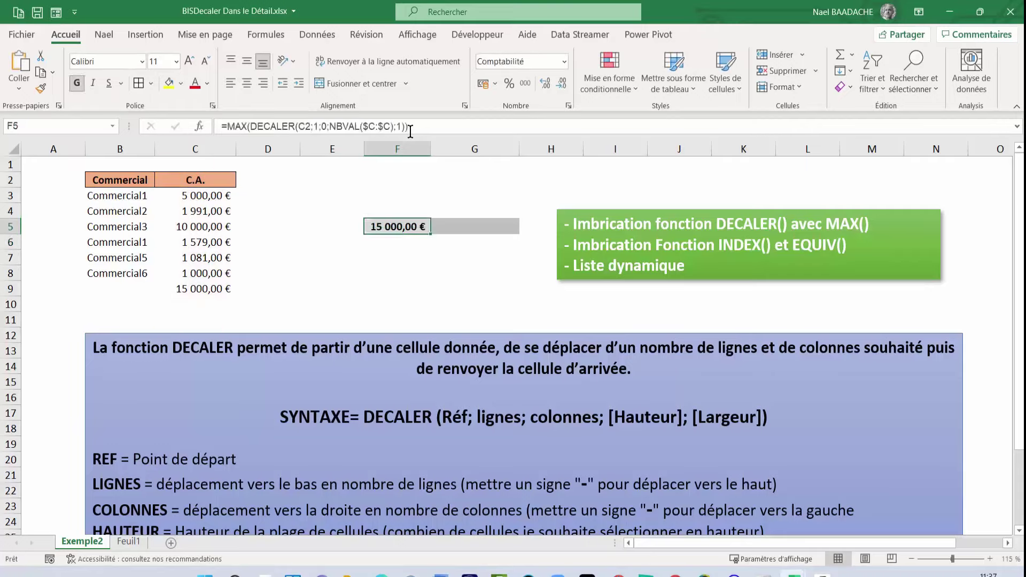
Drag the blue DECALER box down to start around row 21, then select C10.
click(190, 287)
click(285, 334)
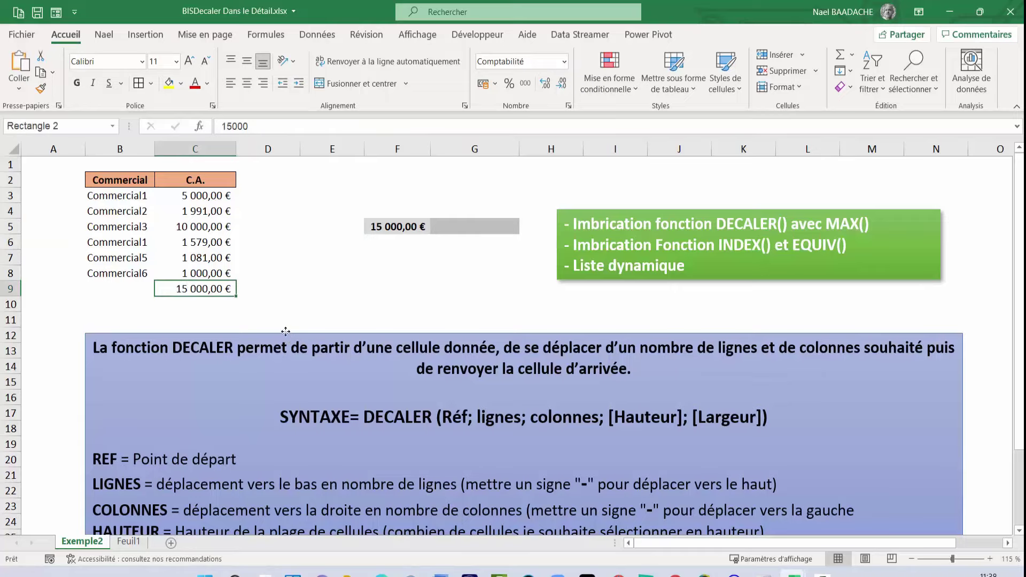
drag(286, 343, 240, 479)
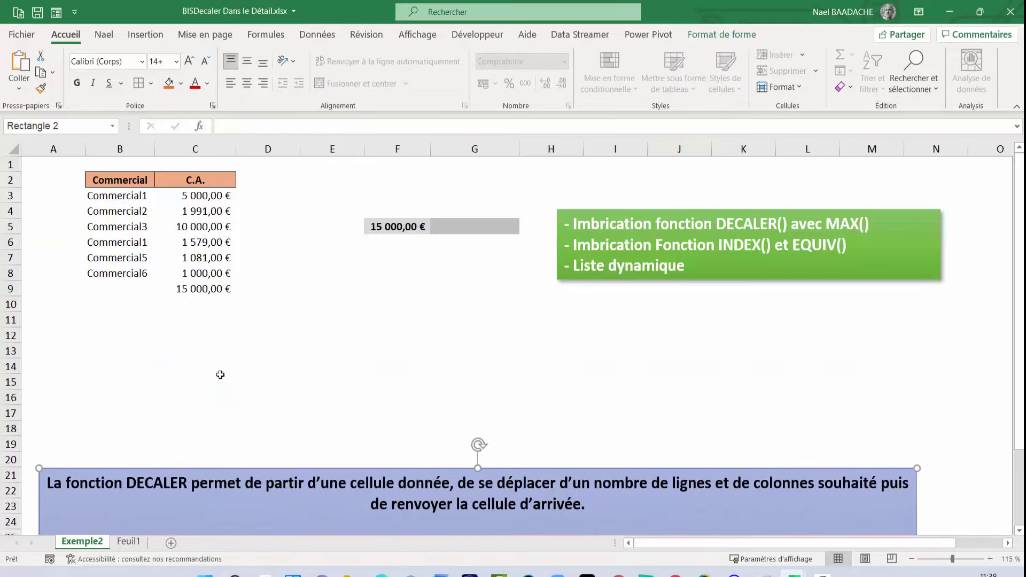
click(208, 302)
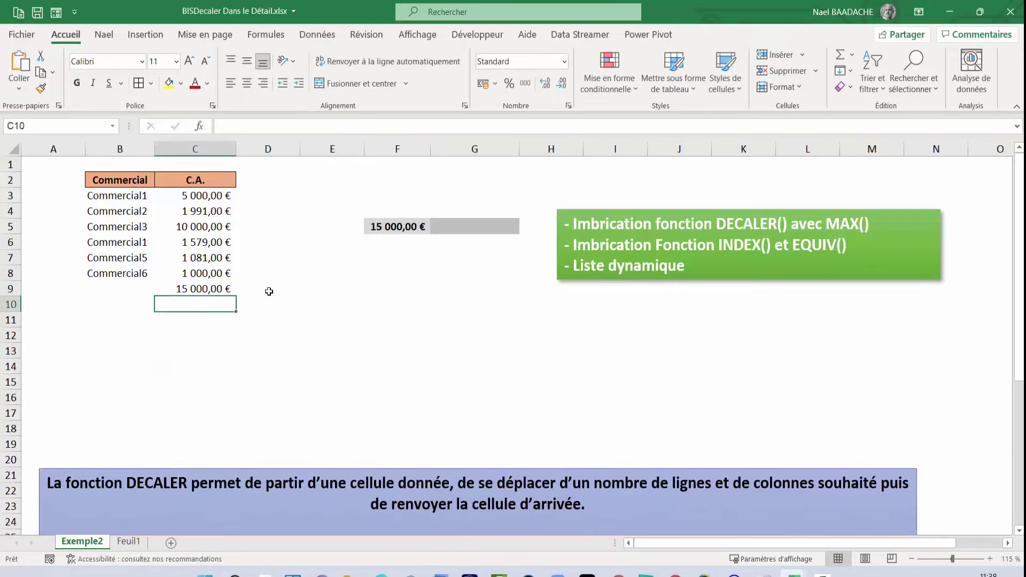